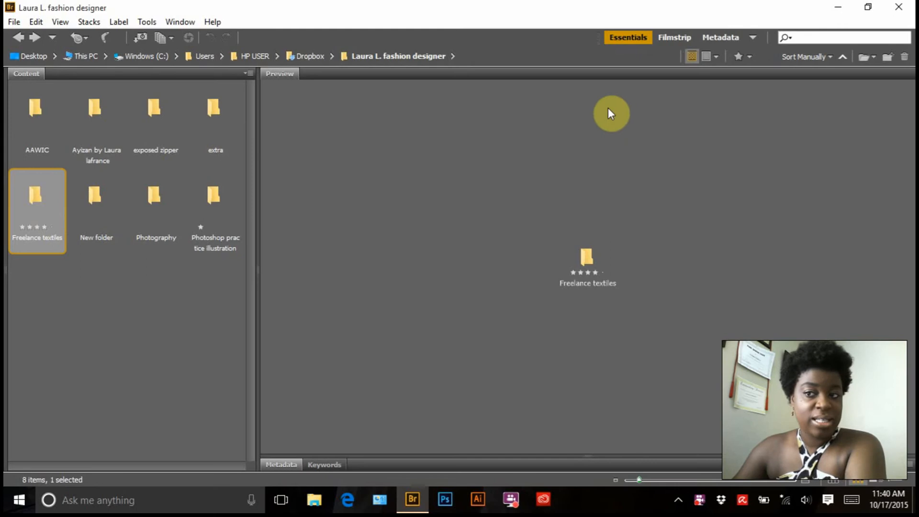
# Step: Launch Illustrator, clear the desktop, and bring the Bridge window back to the front
pyautogui.click(838, 8)
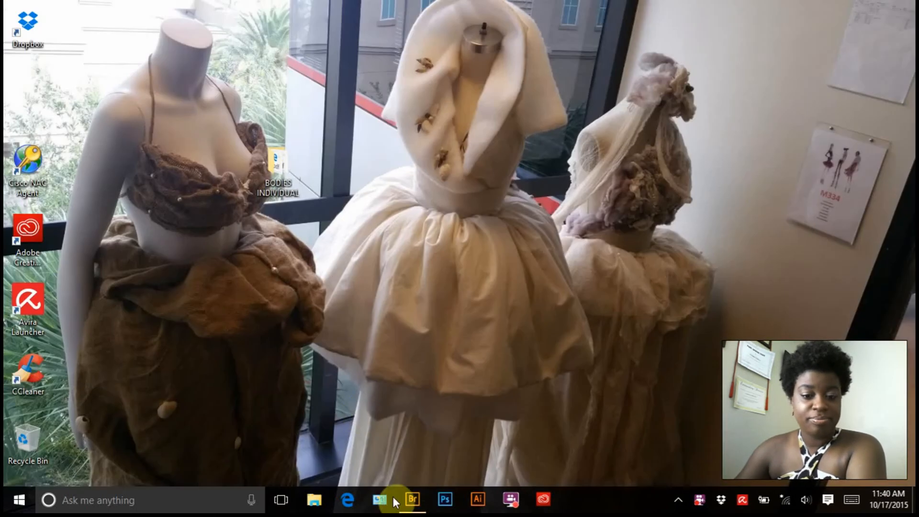
pyautogui.click(412, 499)
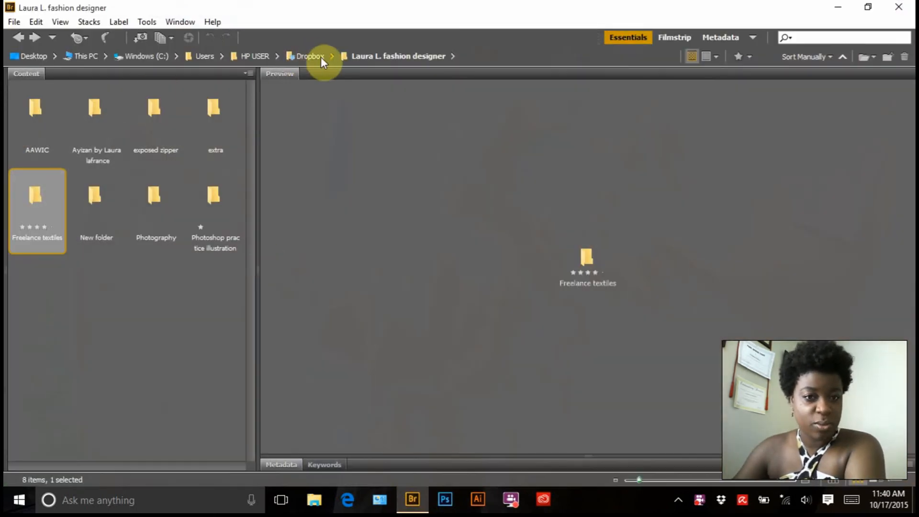
pyautogui.click(477, 499)
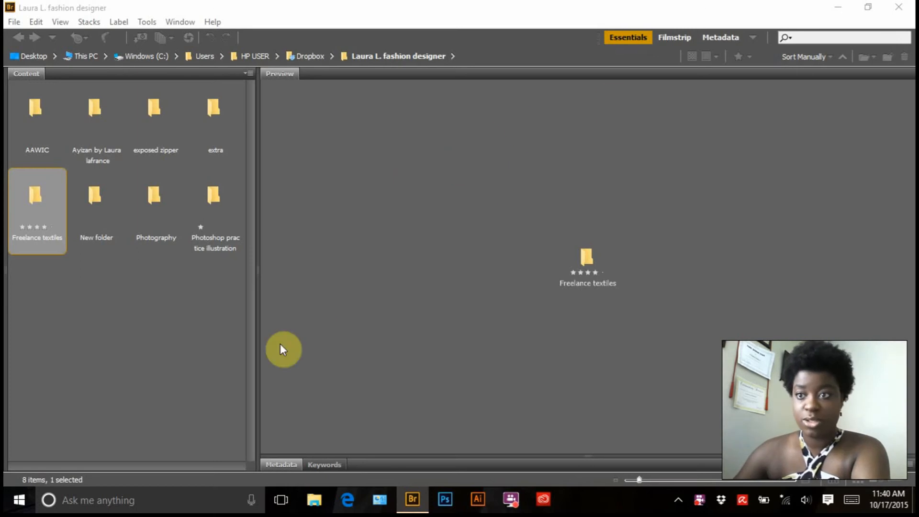
pyautogui.click(842, 8)
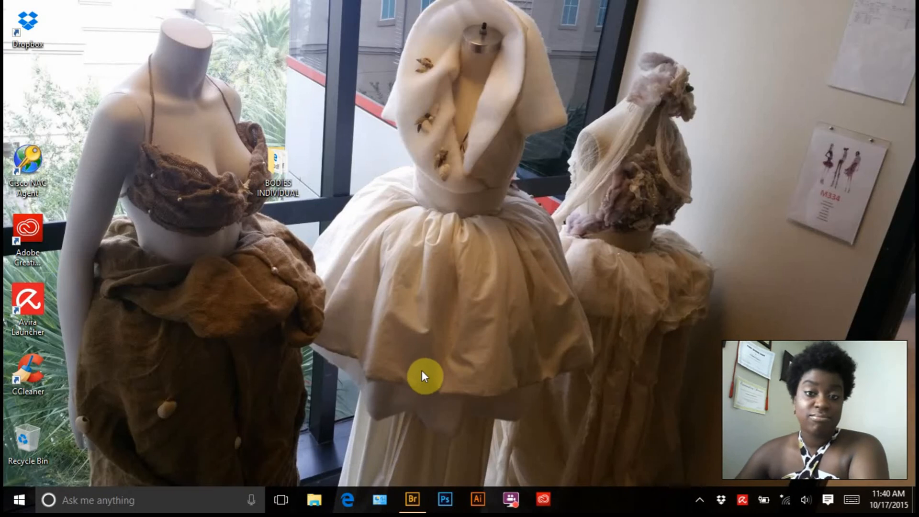
pyautogui.click(413, 499)
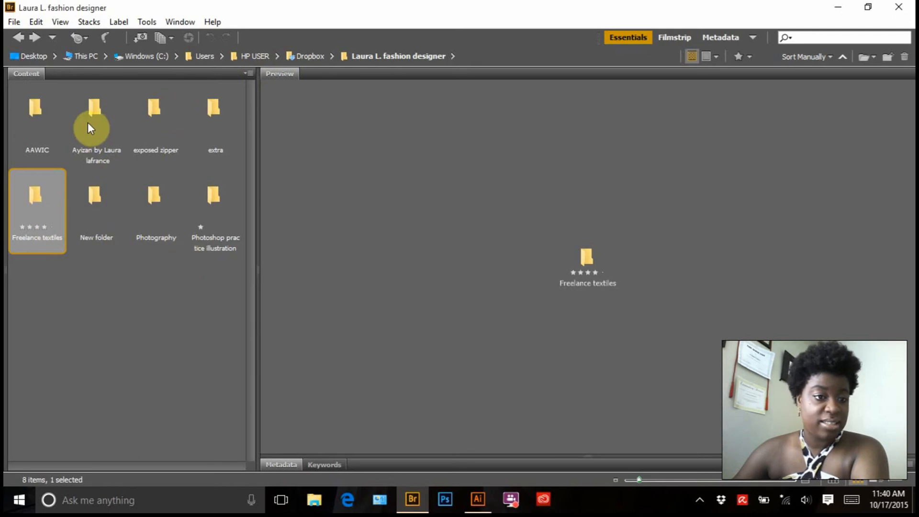
# Step: Open the Textiles folder inside the Ayizan folder and preview ayizan-fabric.jpg, palms.ai and peyizan-petyonvil.jpg
pyautogui.doubleClick(97, 114)
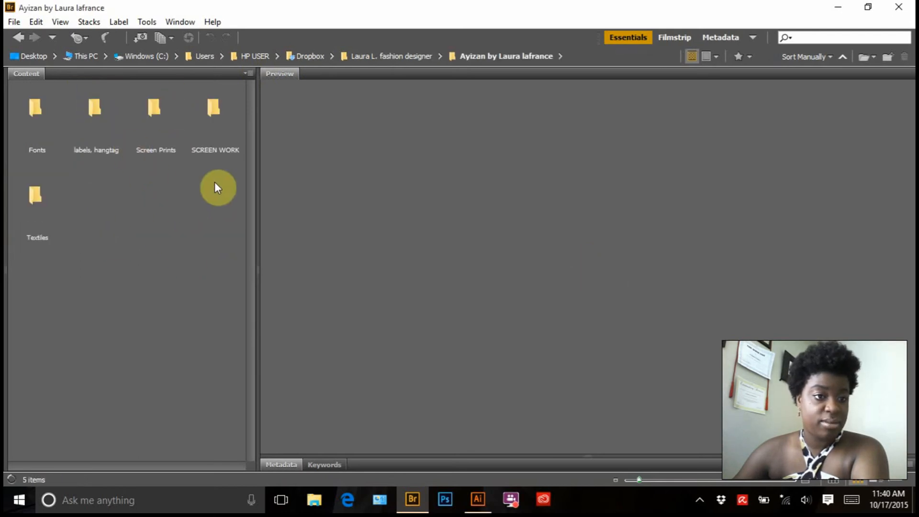
pyautogui.doubleClick(34, 198)
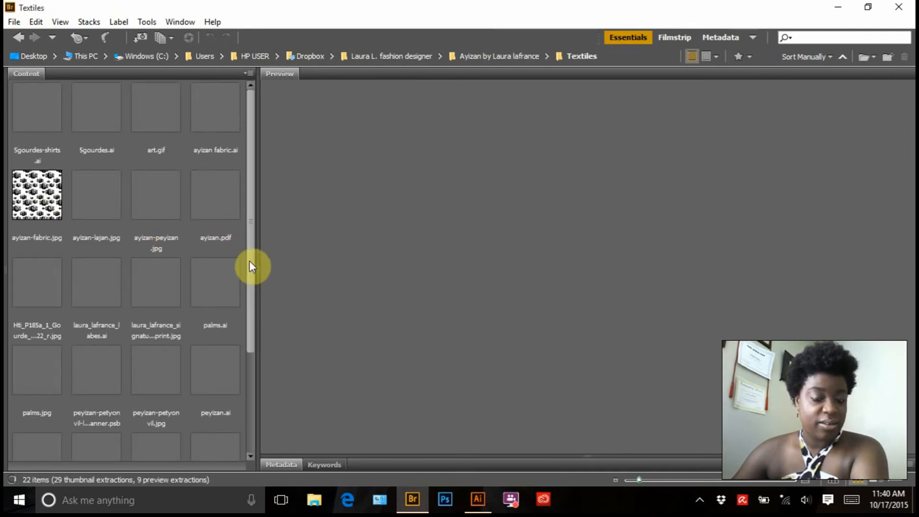
pyautogui.click(36, 191)
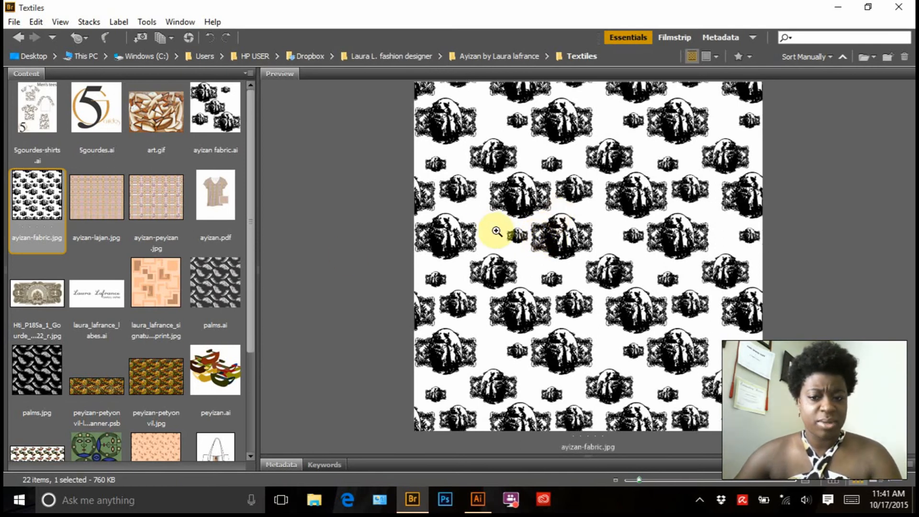
pyautogui.click(215, 283)
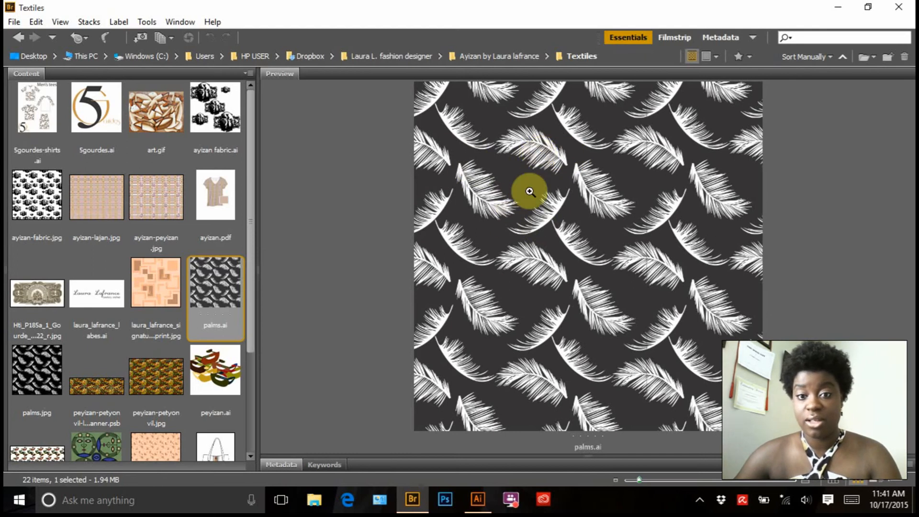
pyautogui.click(154, 383)
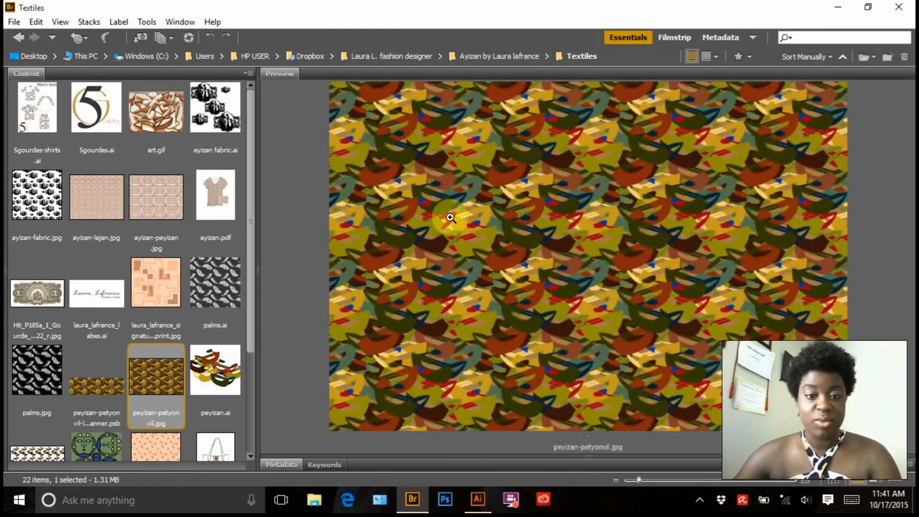
pyautogui.doubleClick(166, 119)
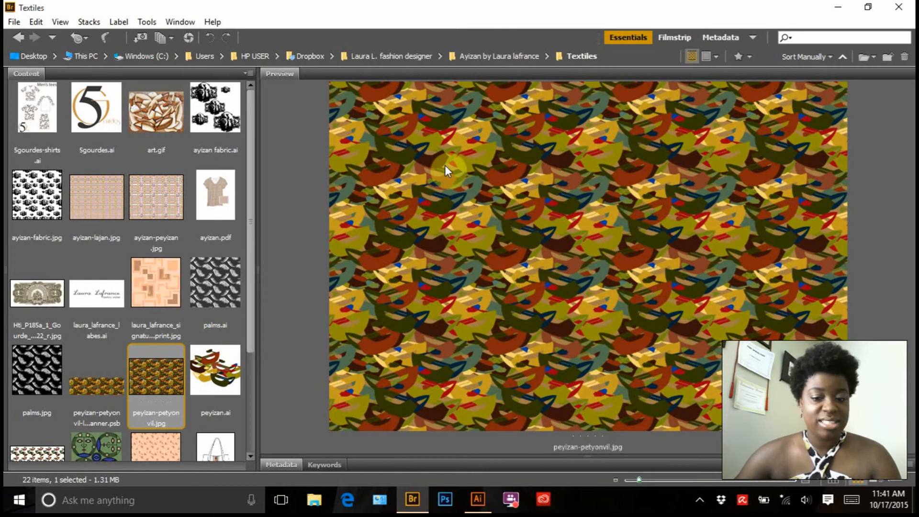
# Step: Switch to Illustrator, maximize its window and dismiss the Welcome screen
pyautogui.click(480, 491)
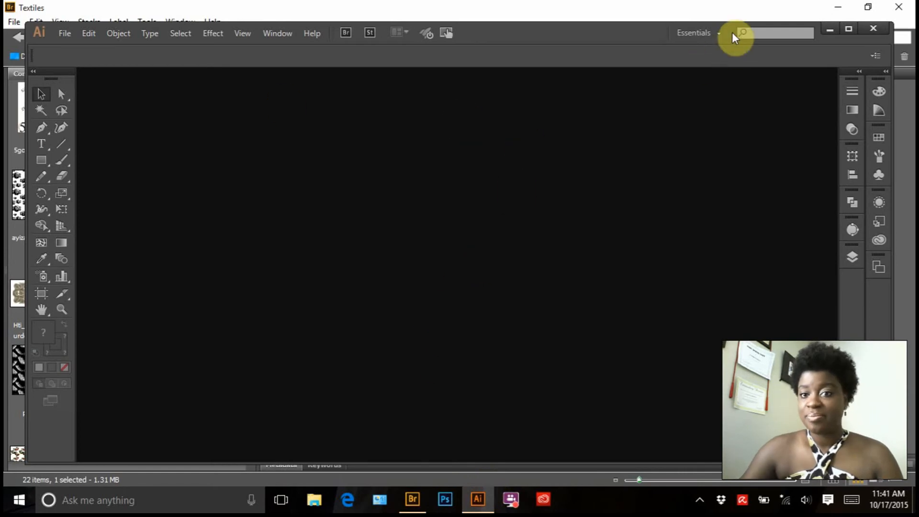
pyautogui.click(841, 34)
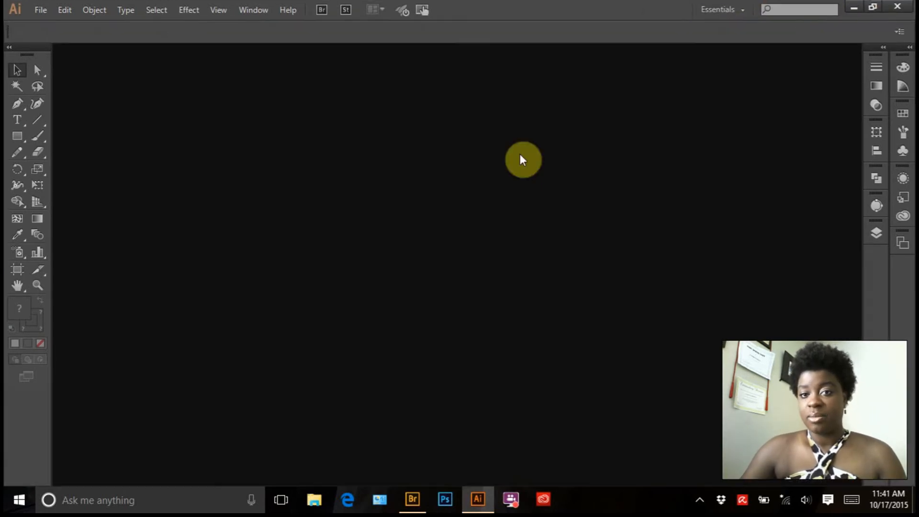
pyautogui.click(46, 11)
pyautogui.click(93, 25)
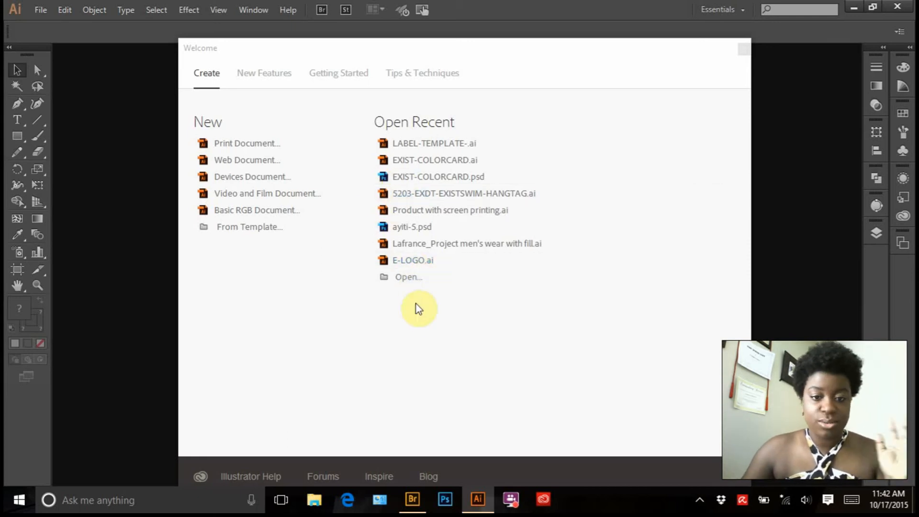
pyautogui.click(744, 56)
# Step: Create a new document in inches with a width of 8 in and a height of 8 in
pyautogui.hotkey('ctrl', 'n')
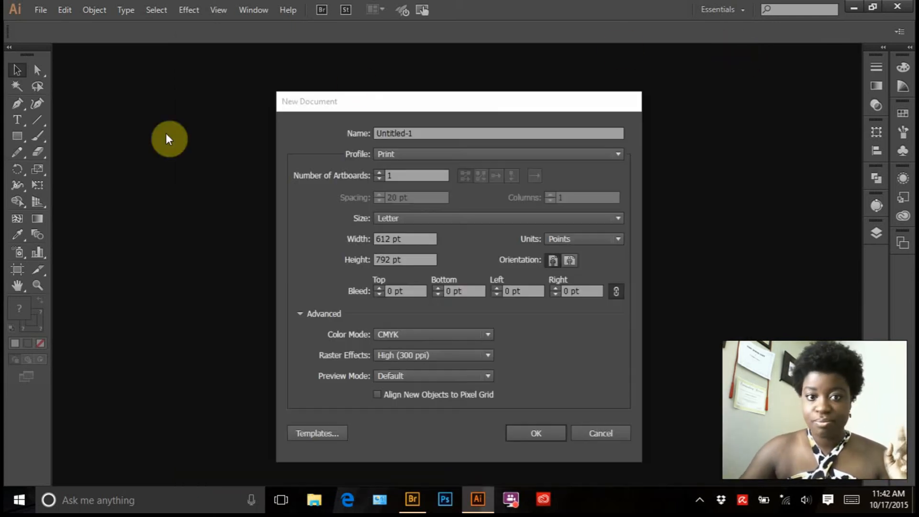
pyautogui.click(584, 239)
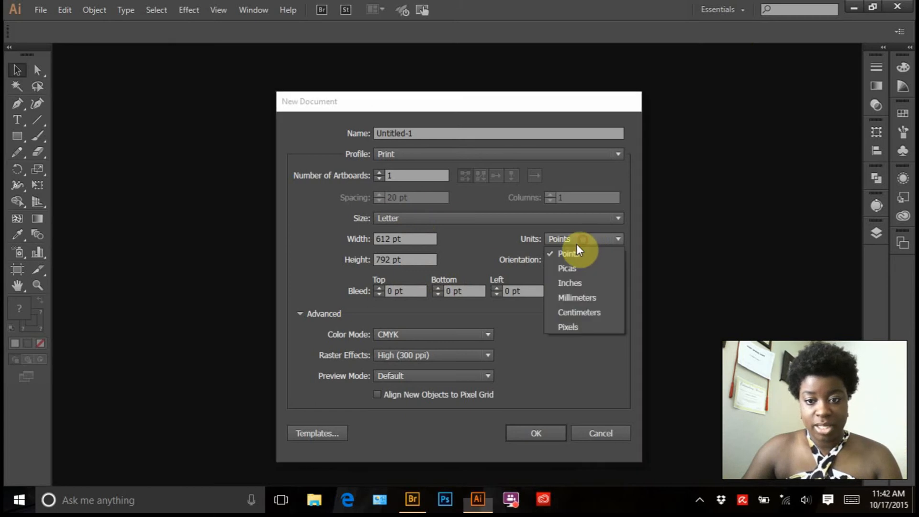
pyautogui.click(570, 283)
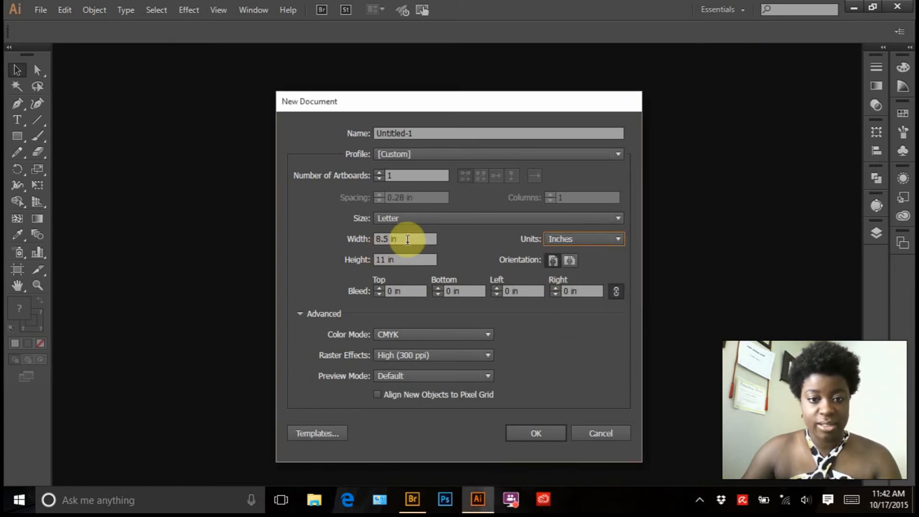
pyautogui.doubleClick(401, 239)
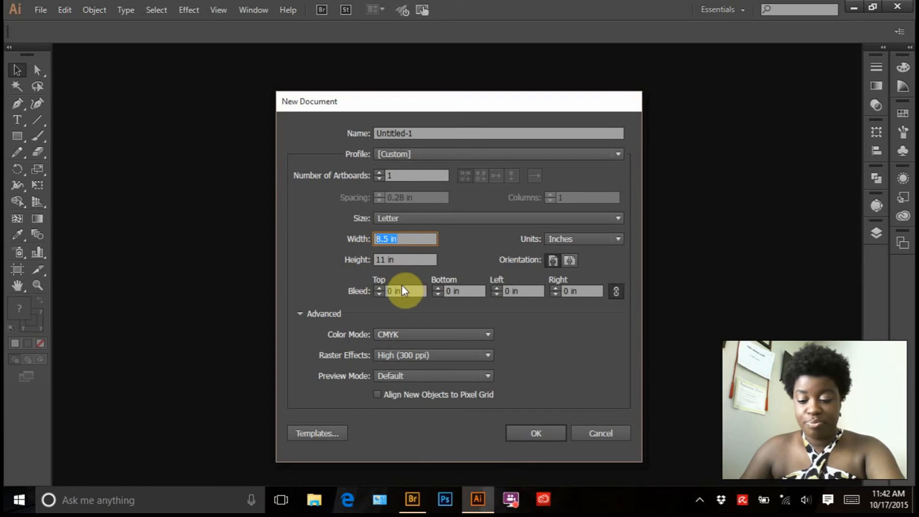
pyautogui.write('8')
pyautogui.doubleClick(401, 260)
pyautogui.write('8')
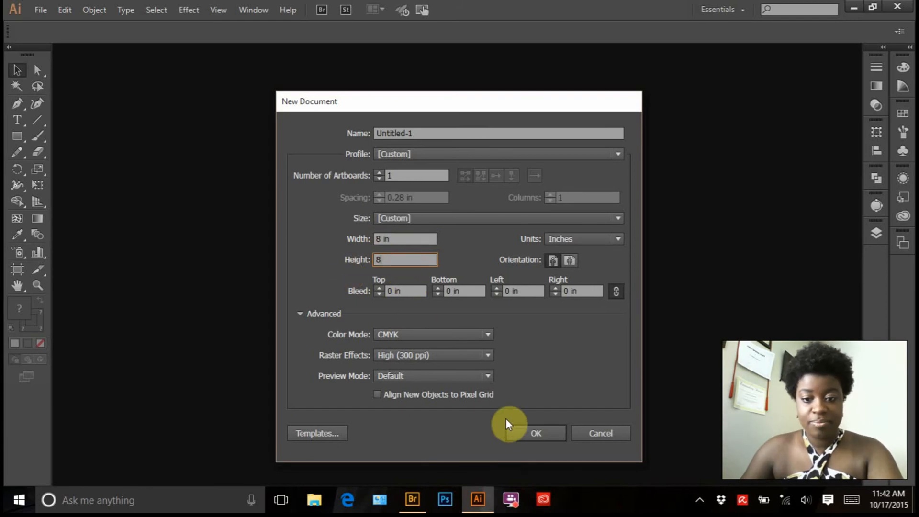
pyautogui.click(518, 444)
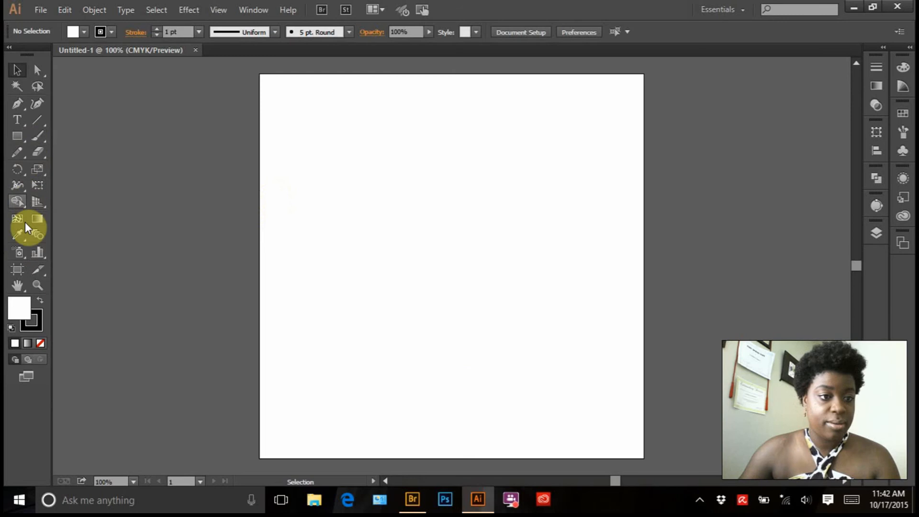
# Step: Draw a small circle with the Ellipse tool just above the artboard's middle, and a tall narrow ellipse directly above it
pyautogui.moveTo(21, 143); pyautogui.dragTo(79, 167)
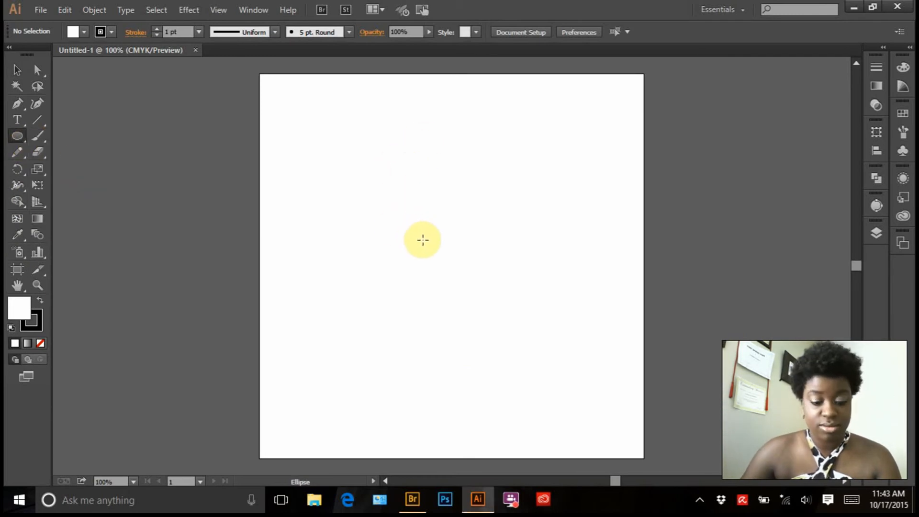
pyautogui.moveTo(405, 218); pyautogui.dragTo(449, 263)
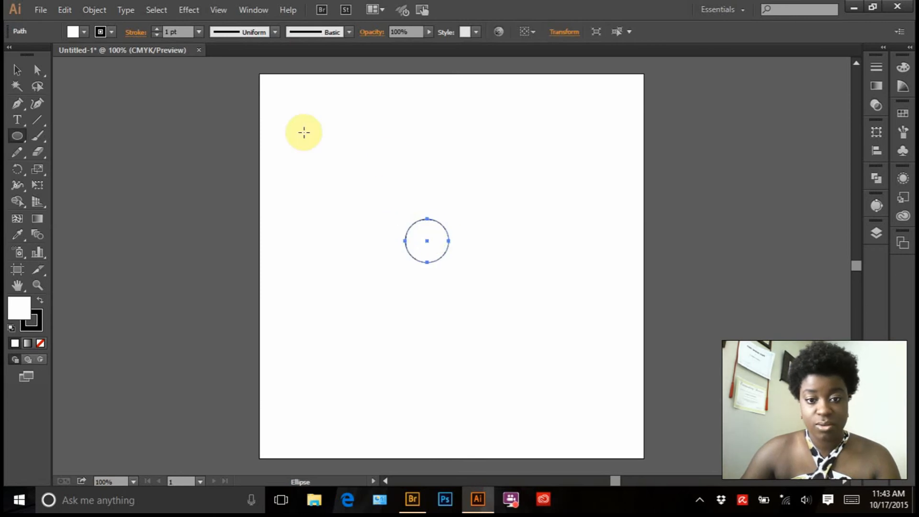
pyautogui.moveTo(416, 96); pyautogui.dragTo(435, 206)
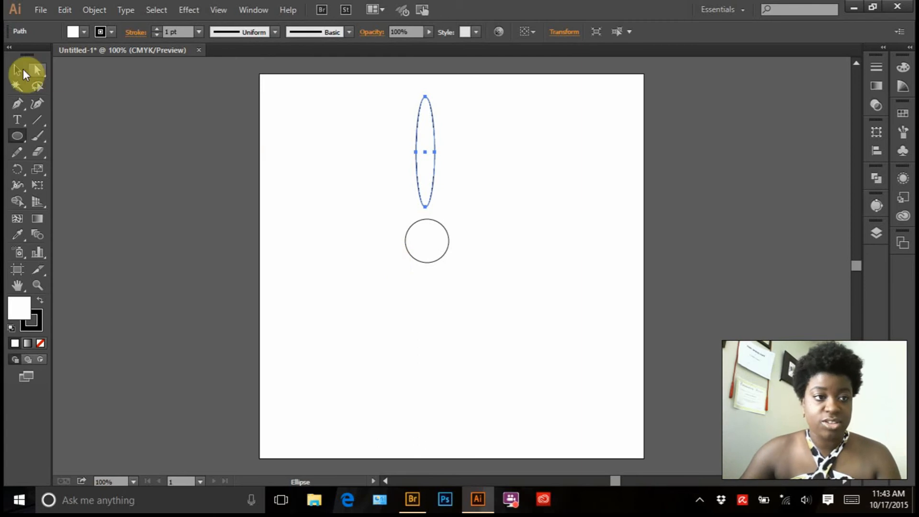
# Step: Align the tall ellipse and the circle to each other by their horizontal centers, and deselect them
pyautogui.click(18, 70)
pyautogui.keyDown('shift'); pyautogui.click(427, 230); pyautogui.keyUp('shift')
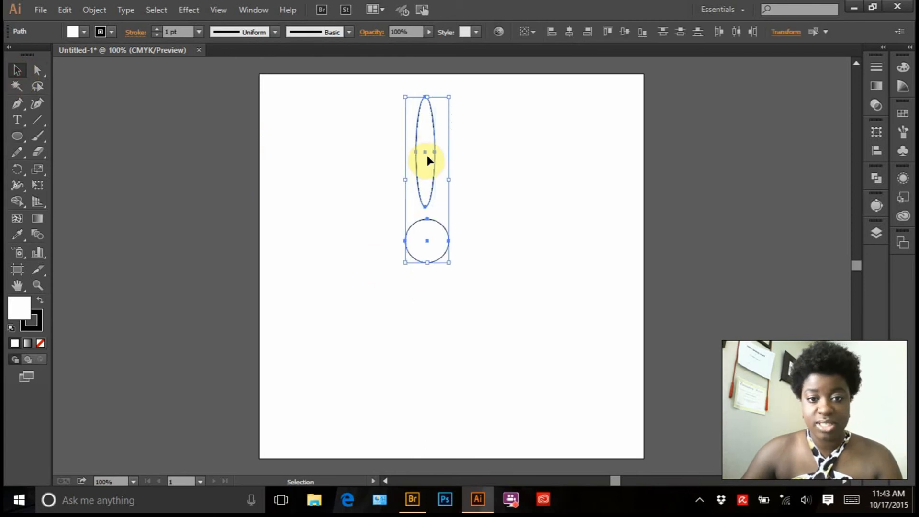
pyautogui.click(570, 34)
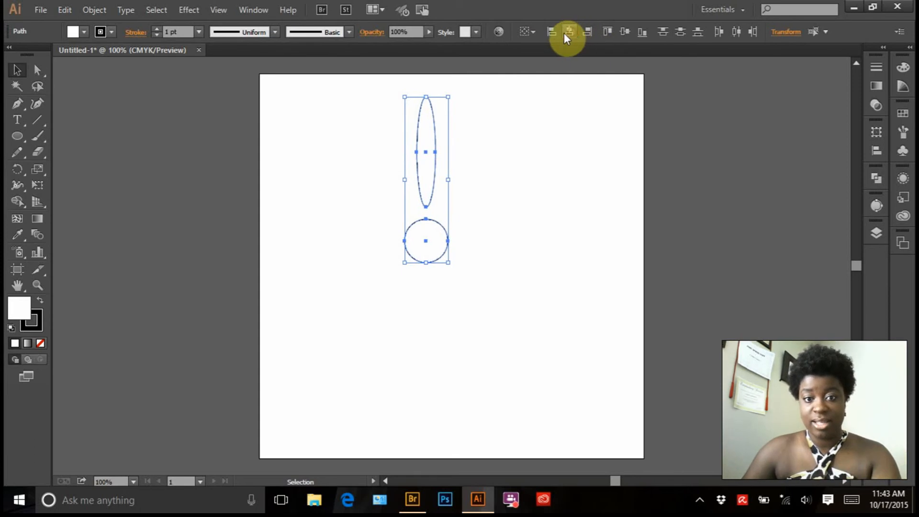
pyautogui.click(478, 272)
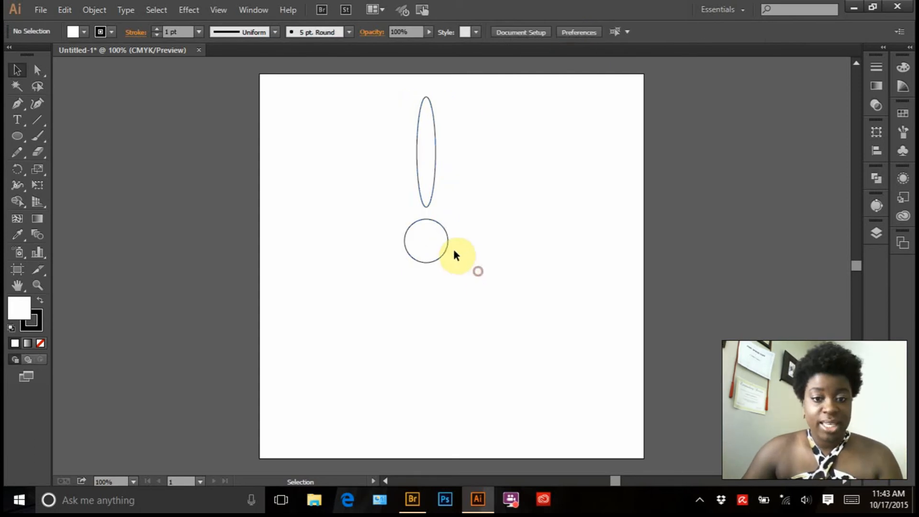
pyautogui.click(426, 208)
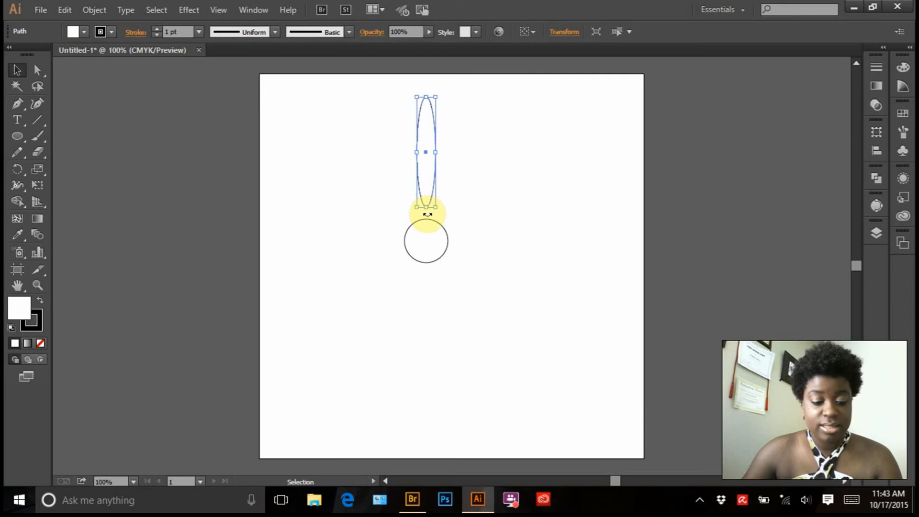
pyautogui.click(425, 229)
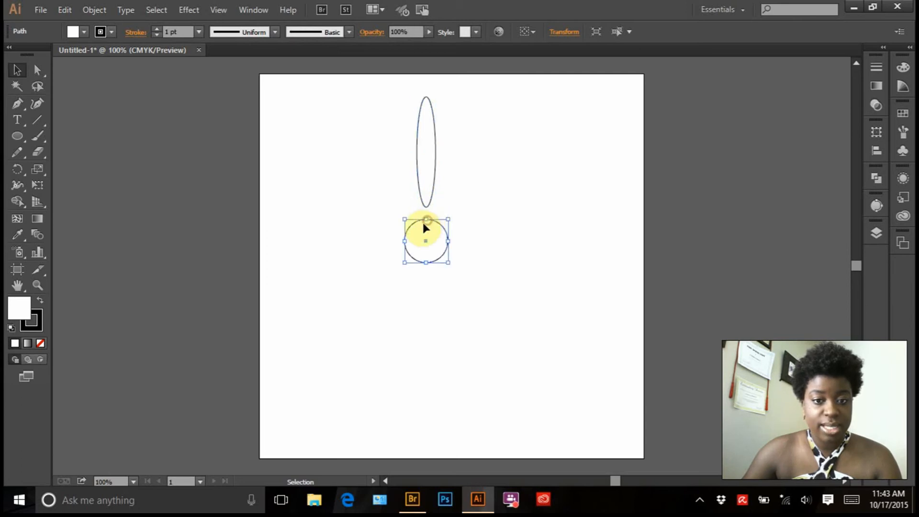
pyautogui.moveTo(17, 169); pyautogui.dragTo(72, 195)
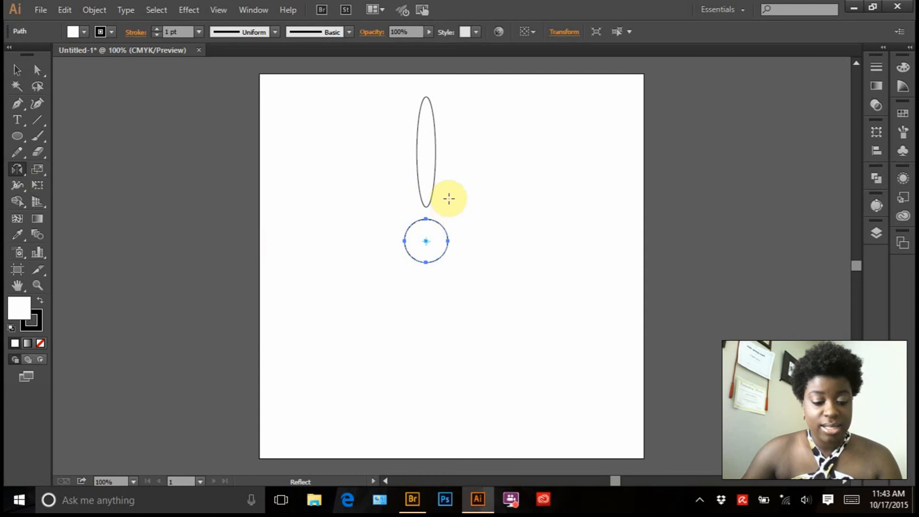
pyautogui.click(21, 72)
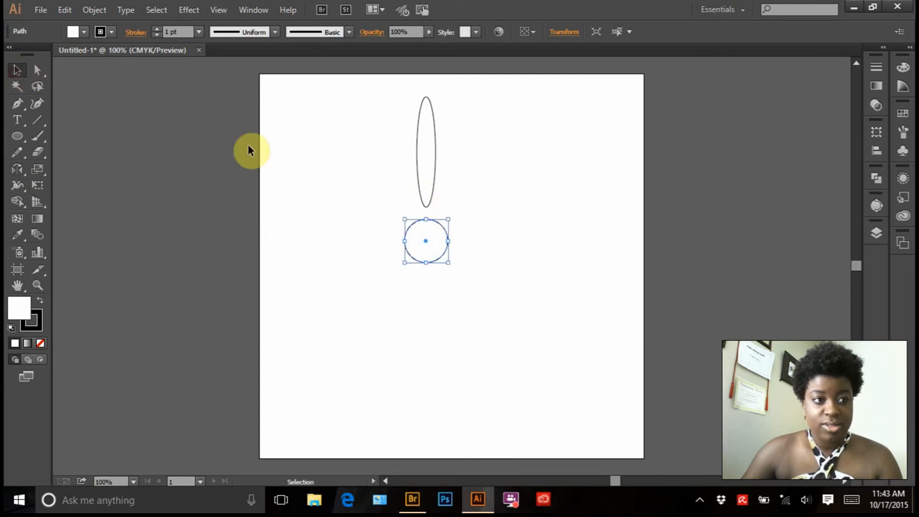
# Step: Try placing the Reflect origin for the tall ellipse at the center of the circle, and leave the tool
pyautogui.click(417, 153)
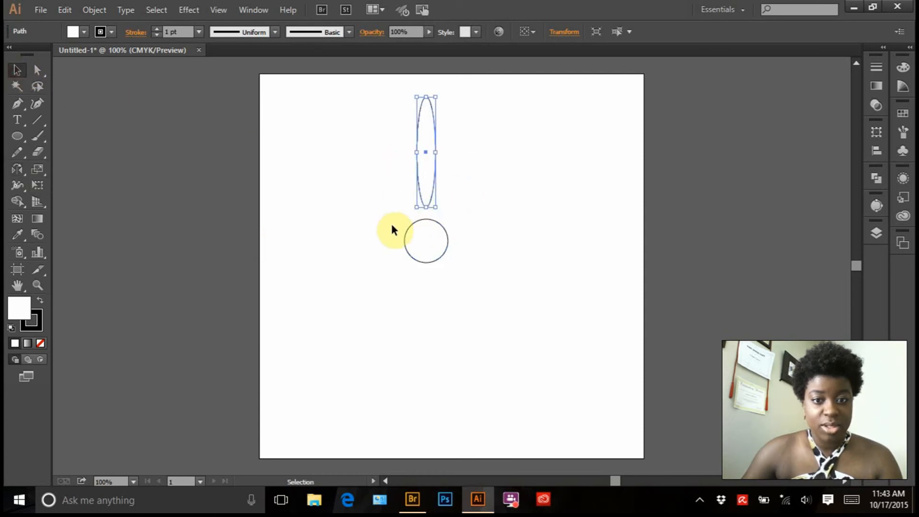
pyautogui.click(17, 168)
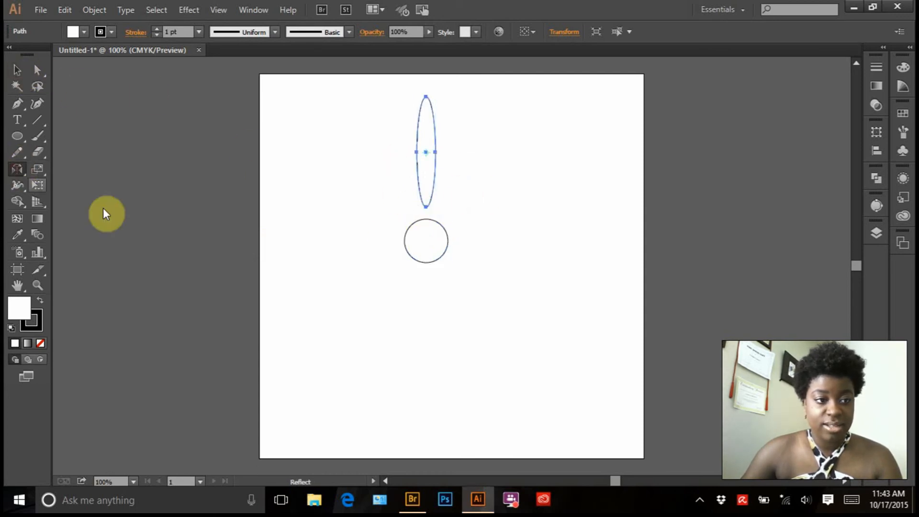
pyautogui.click(426, 241)
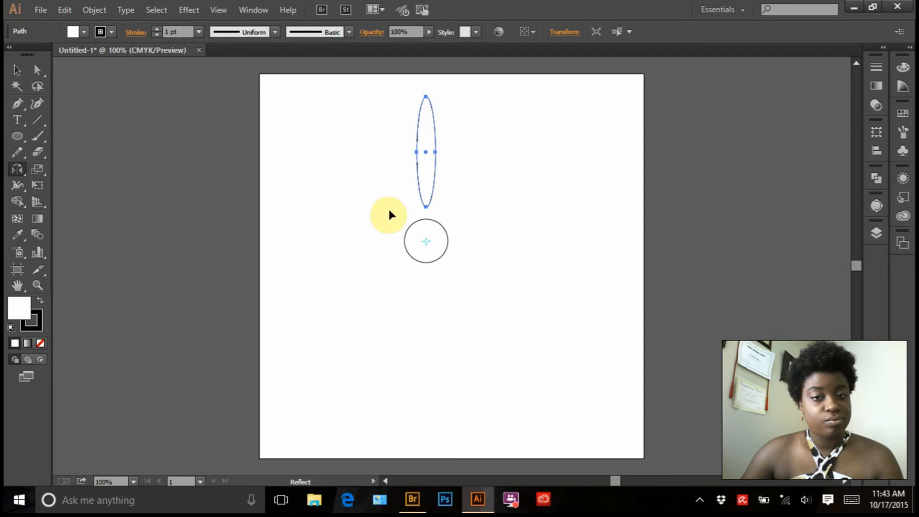
pyautogui.click(17, 71)
pyautogui.click(374, 264)
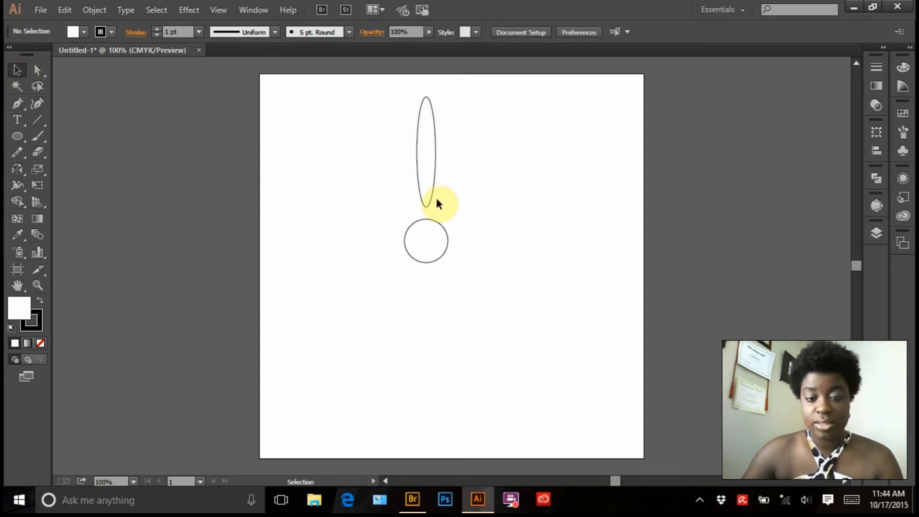
pyautogui.click(427, 207)
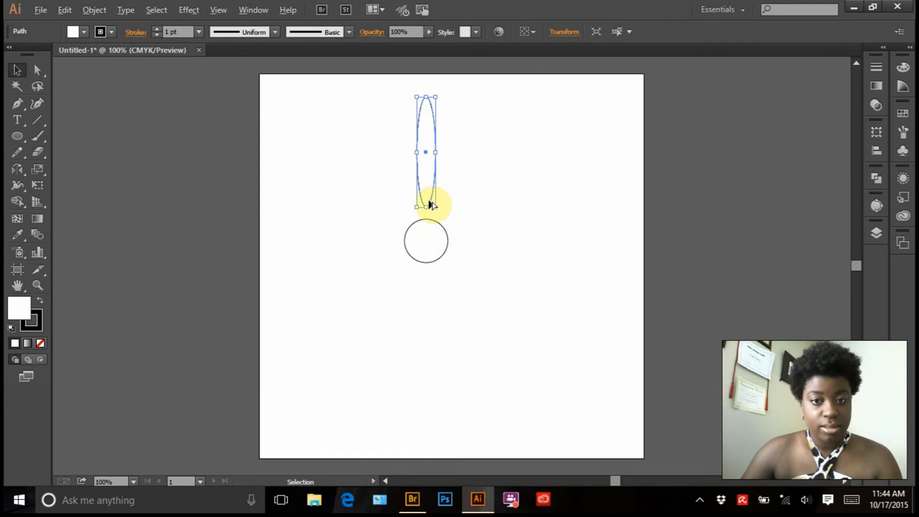
pyautogui.moveTo(427, 207); pyautogui.dragTo(450, 216)
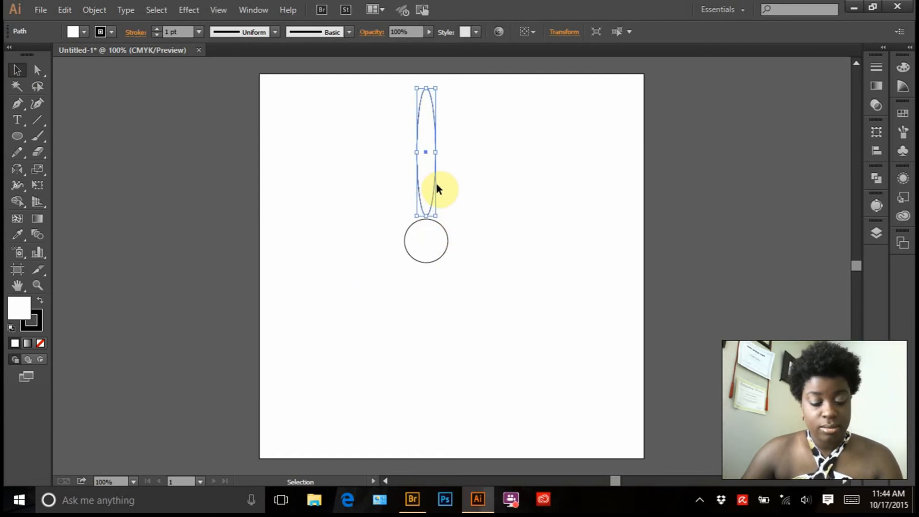
pyautogui.hotkey('ctrl', 'z')
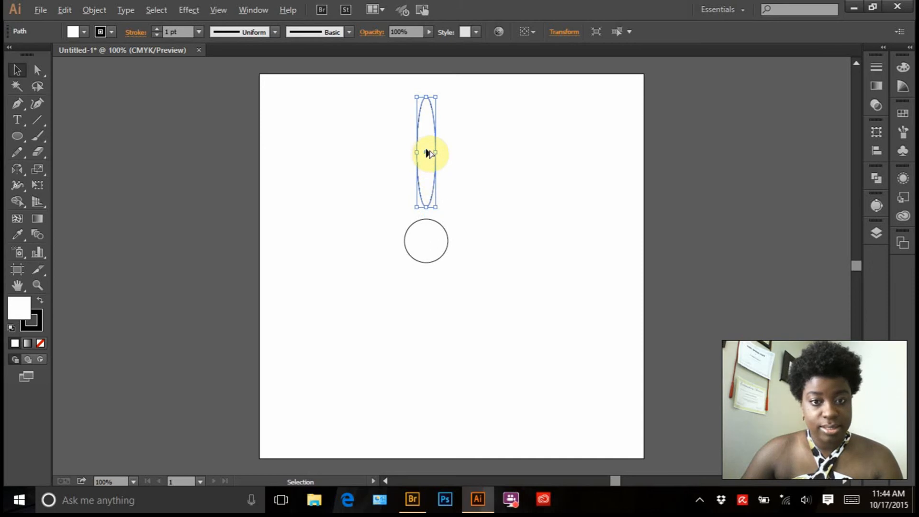
# Step: Duplicate the tall ellipse beside itself, tilt the copy clockwise, and place a rotated duplicate of both ellipses as the next two petals around the circle
pyautogui.moveTo(426, 151); pyautogui.dragTo(454, 159)
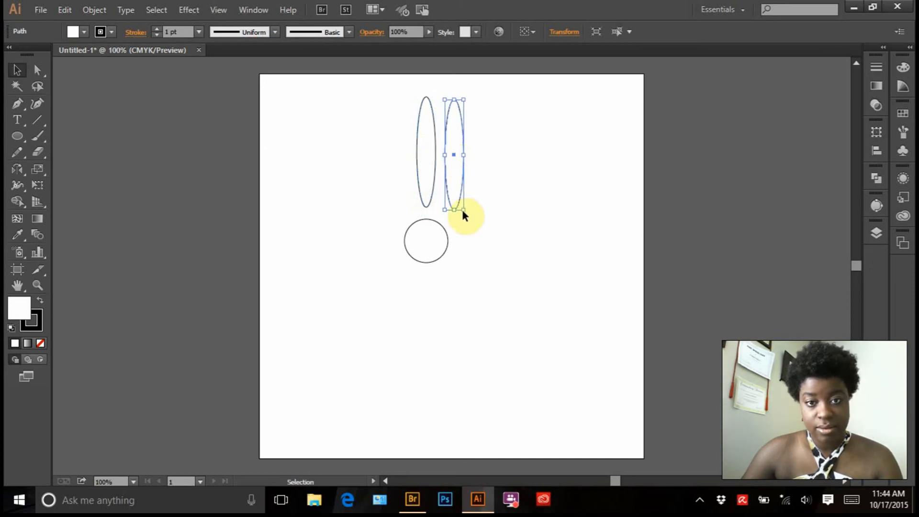
pyautogui.moveTo(471, 213); pyautogui.dragTo(449, 237)
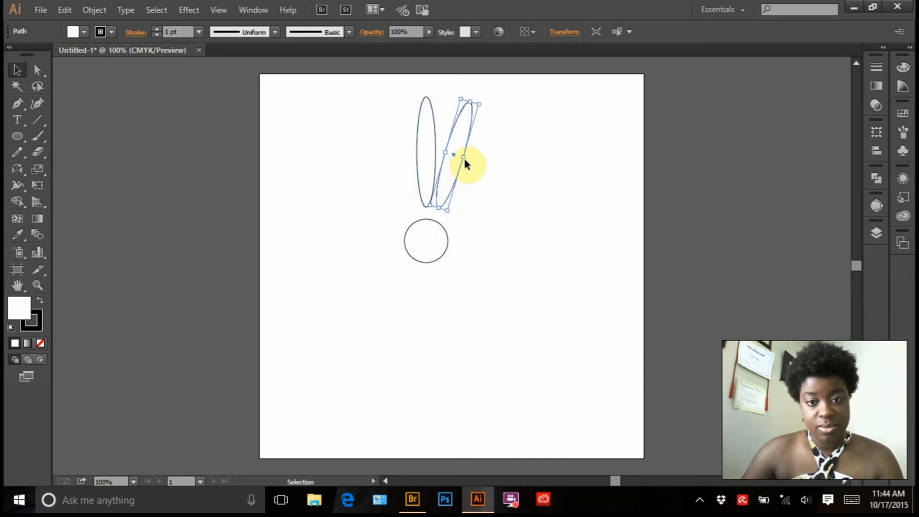
pyautogui.moveTo(477, 208); pyautogui.dragTo(474, 207)
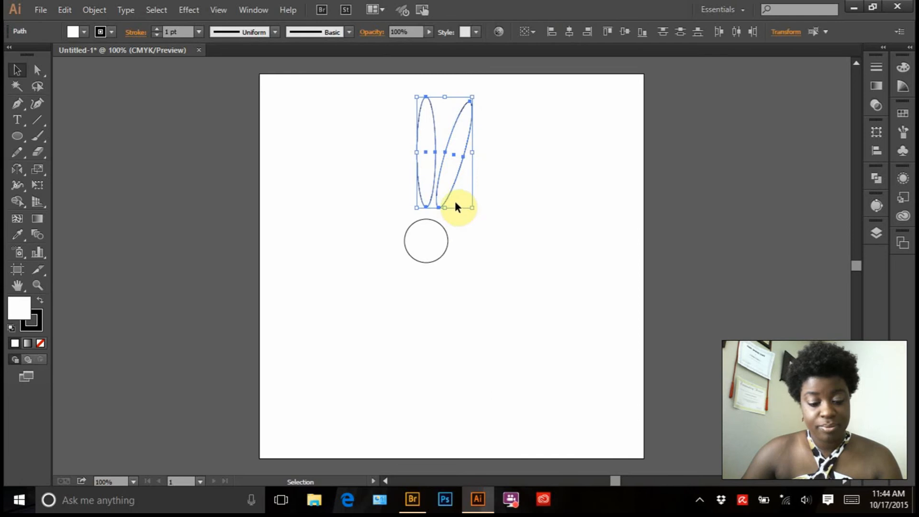
pyautogui.click(454, 158)
pyautogui.moveTo(454, 157); pyautogui.dragTo(499, 208)
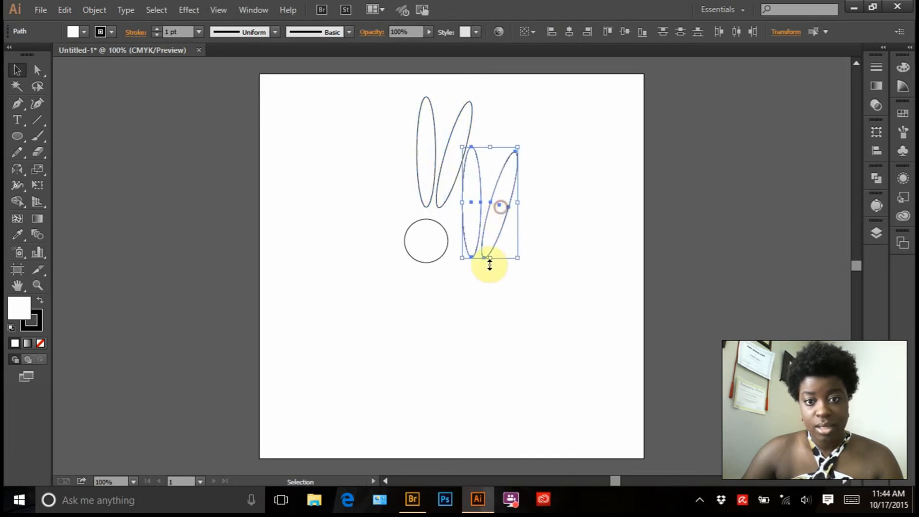
pyautogui.moveTo(525, 265); pyautogui.dragTo(476, 304)
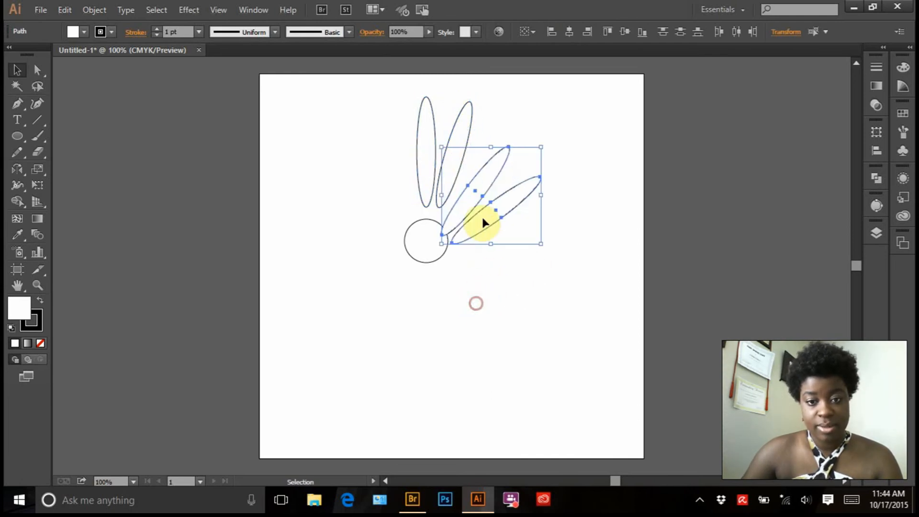
pyautogui.moveTo(476, 192); pyautogui.dragTo(475, 170)
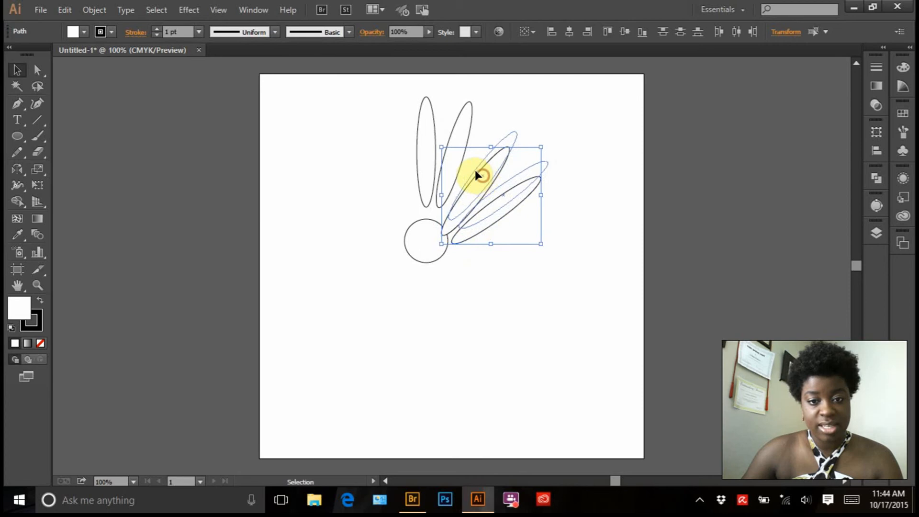
# Step: Duplicate the four petals, rotate the copies clockwise by about 90 degrees, and place them along the circle's lower right side
pyautogui.moveTo(390, 144); pyautogui.dragTo(512, 243)
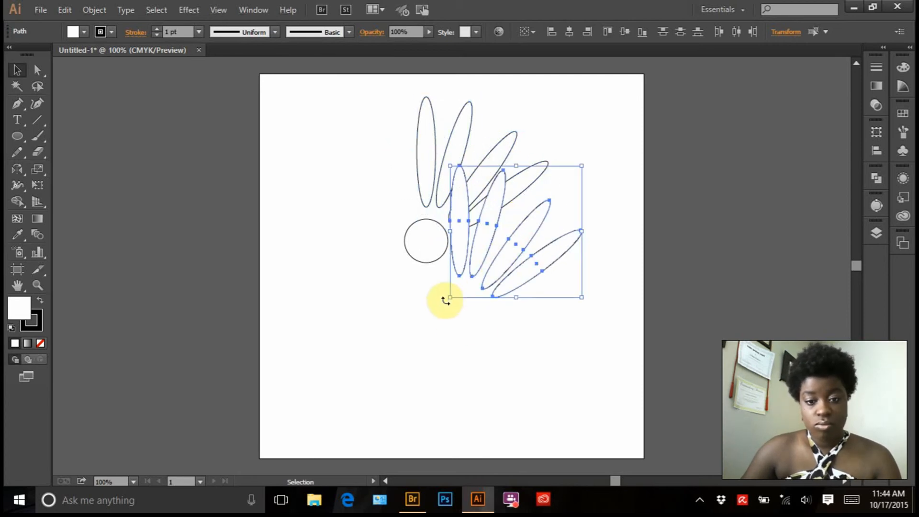
pyautogui.moveTo(449, 307); pyautogui.dragTo(404, 201)
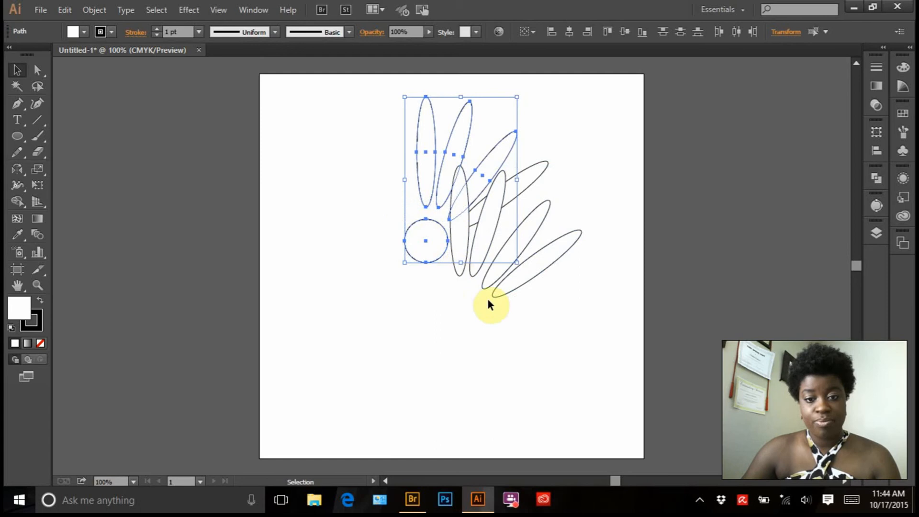
pyautogui.moveTo(488, 304); pyautogui.dragTo(463, 268)
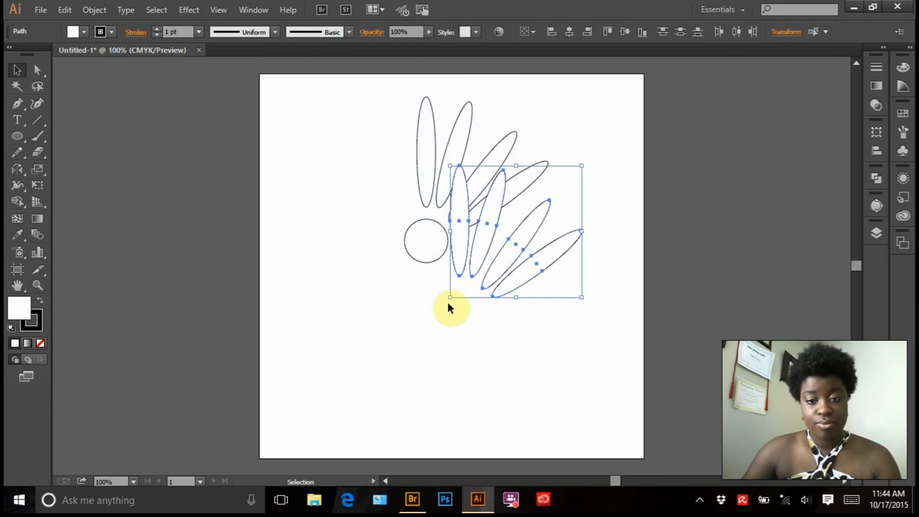
pyautogui.moveTo(449, 307); pyautogui.dragTo(445, 178)
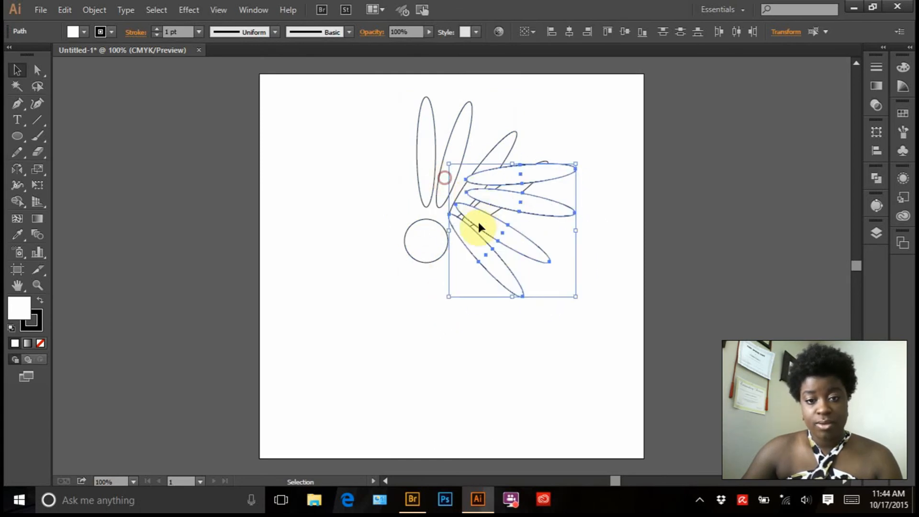
pyautogui.moveTo(479, 228)
pyautogui.mouseDown()
pyautogui.moveTo(467, 308)
pyautogui.moveTo(467, 291)
pyautogui.mouseUp()
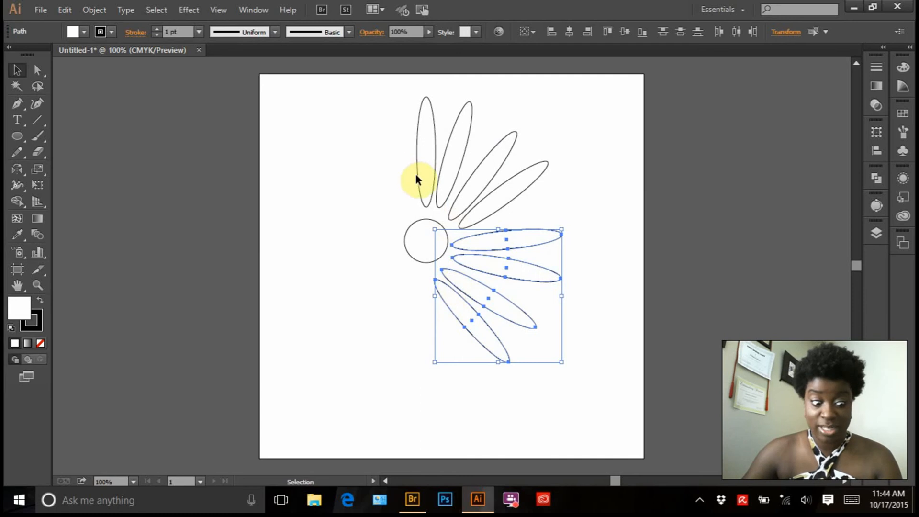
# Step: Duplicate all eight petals to the left of the originals and reflect the copies across the vertical axis
pyautogui.moveTo(563, 196); pyautogui.dragTo(431, 127)
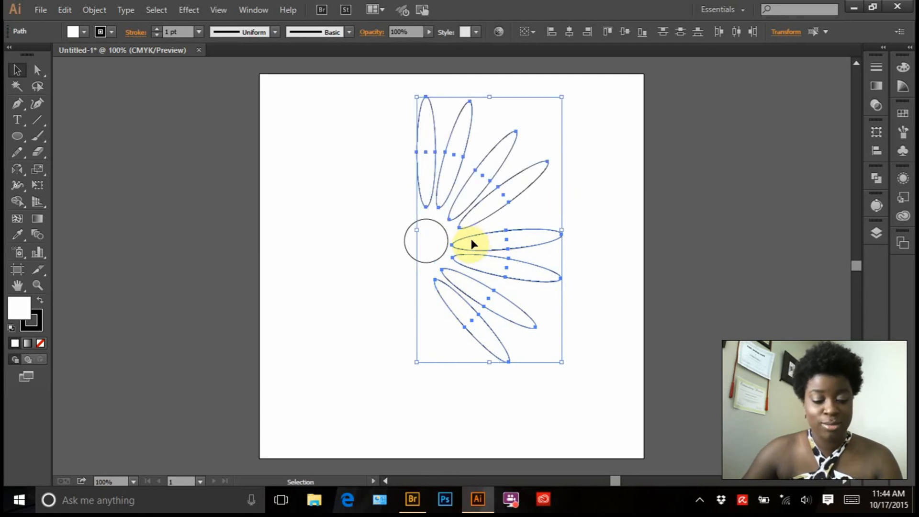
pyautogui.moveTo(506, 242); pyautogui.dragTo(394, 243)
pyautogui.rightClick(394, 242)
pyautogui.moveTo(427, 387)
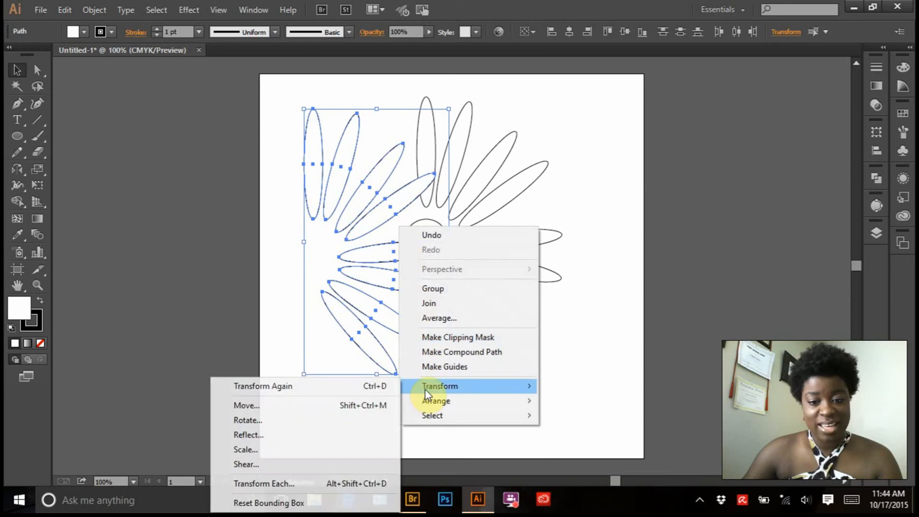
pyautogui.click(298, 437)
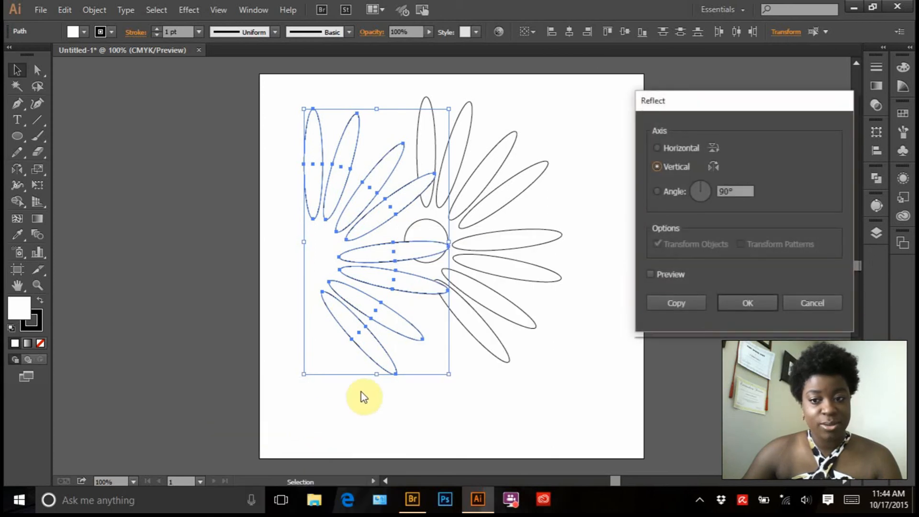
pyautogui.click(735, 304)
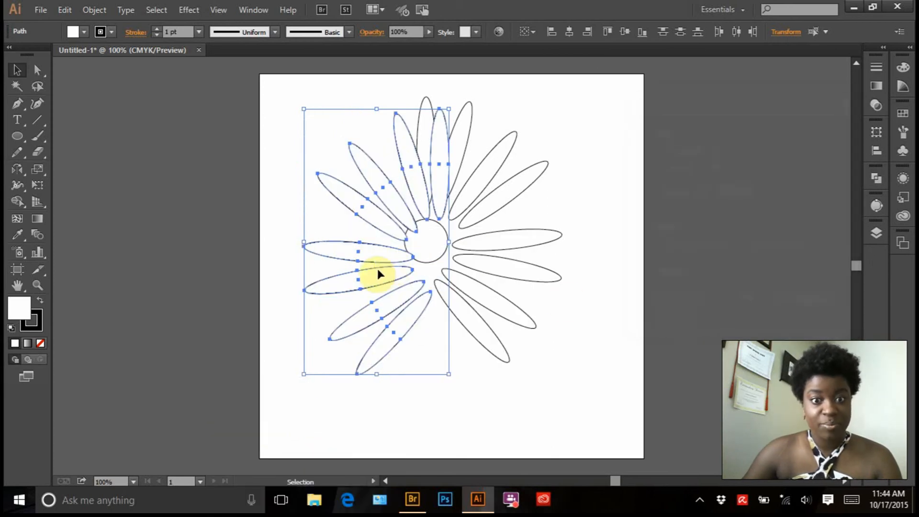
# Step: Rotate the reflected petals slightly counterclockwise and fit them around the circle's left side to complete the flower
pyautogui.moveTo(394, 259); pyautogui.dragTo(355, 260)
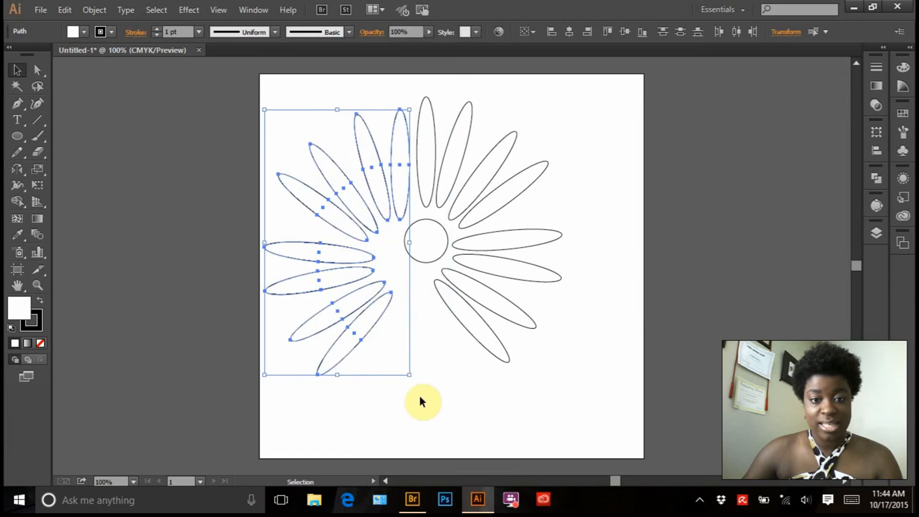
pyautogui.click(449, 346)
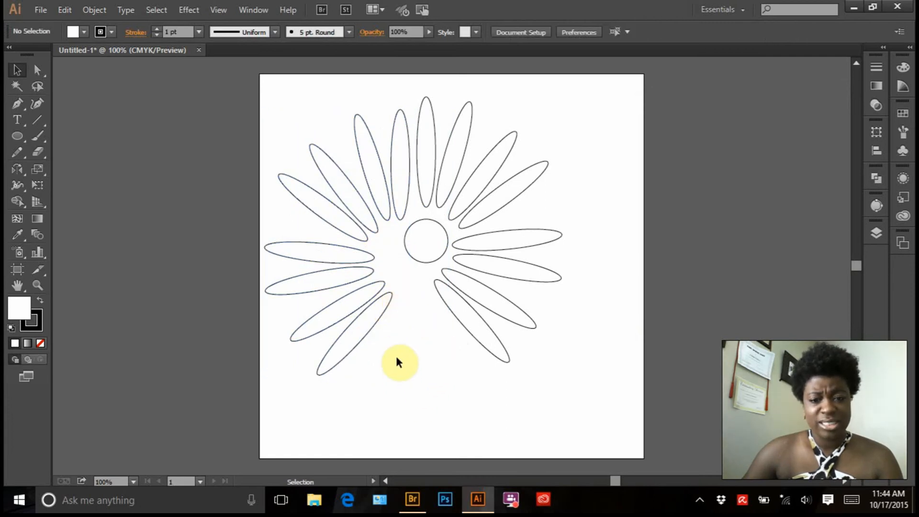
pyautogui.hotkey('ctrl', 'z')
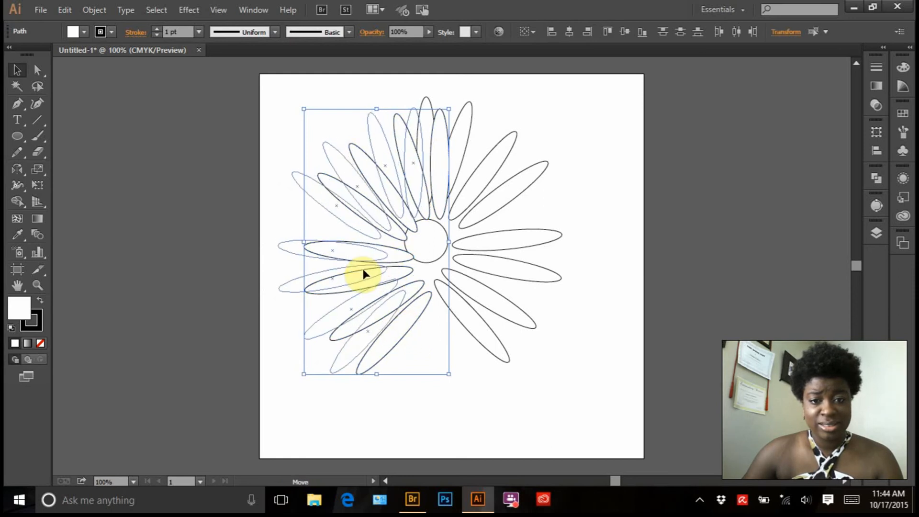
pyautogui.hotkey('ctrl', 'shift', 'z')
pyautogui.moveTo(377, 250)
pyautogui.mouseDown()
pyautogui.moveTo(365, 246)
pyautogui.moveTo(366, 256)
pyautogui.mouseUp()
pyautogui.moveTo(416, 379); pyautogui.dragTo(462, 338)
pyautogui.moveTo(366, 247); pyautogui.dragTo(385, 269)
pyautogui.moveTo(582, 355); pyautogui.dragTo(412, 190)
pyautogui.rightClick(416, 197)
pyautogui.click(450, 217)
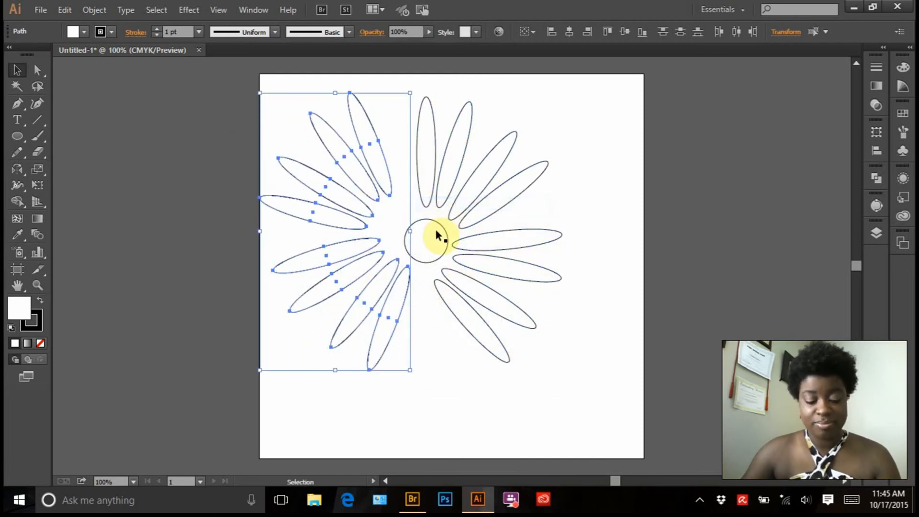
pyautogui.hotkey('ctrl', 'z')
pyautogui.hotkey('ctrl', 'shift', 'z')
pyautogui.hotkey('ctrl', 'shift', 'z')
pyautogui.hotkey('ctrl', 'shift', 'z')
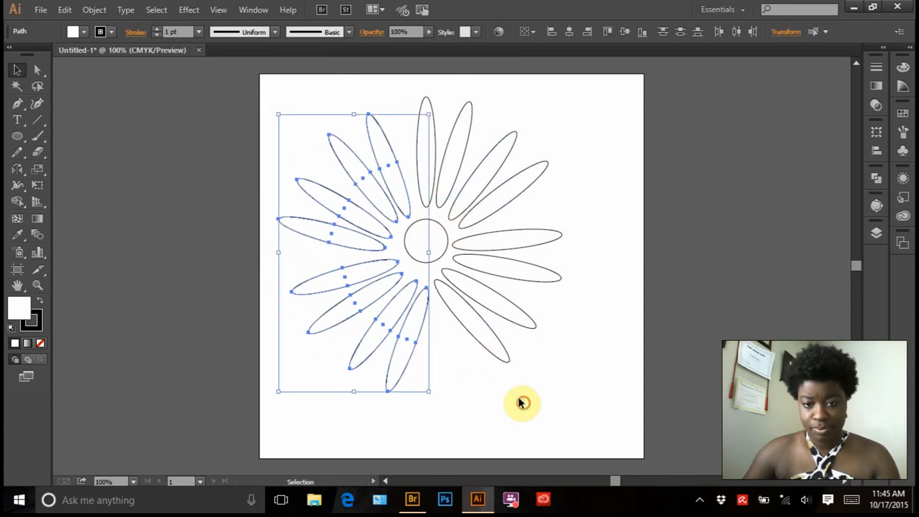
pyautogui.moveTo(523, 403); pyautogui.dragTo(372, 182)
pyautogui.rightClick(417, 217)
pyautogui.click(419, 223)
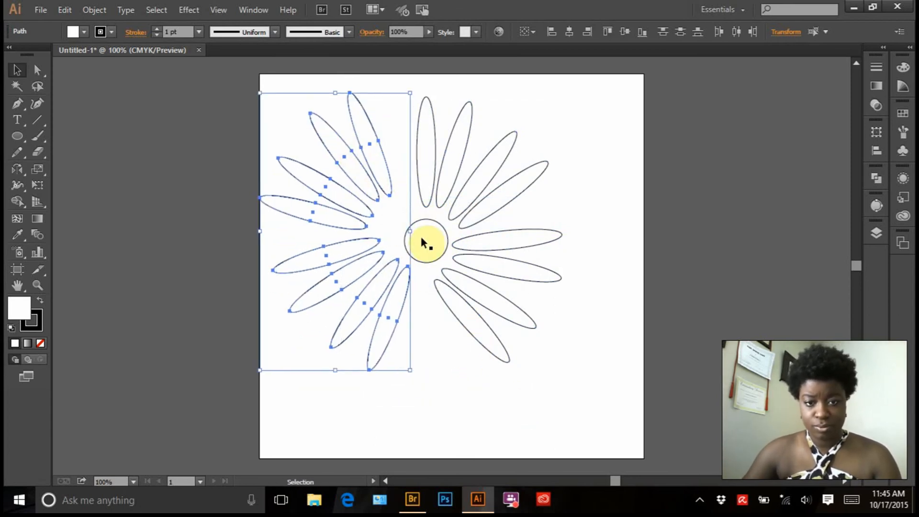
pyautogui.rightClick(447, 260)
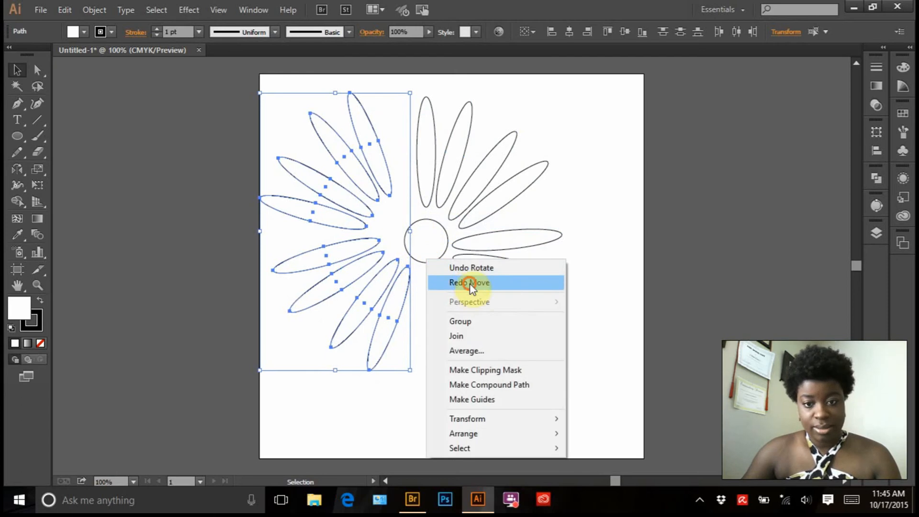
pyautogui.click(470, 284)
# Step: Group all the petals with the center circle, and scale the flower down to about half the artboard's width
pyautogui.moveTo(552, 393); pyautogui.dragTo(364, 158)
pyautogui.rightClick(440, 194)
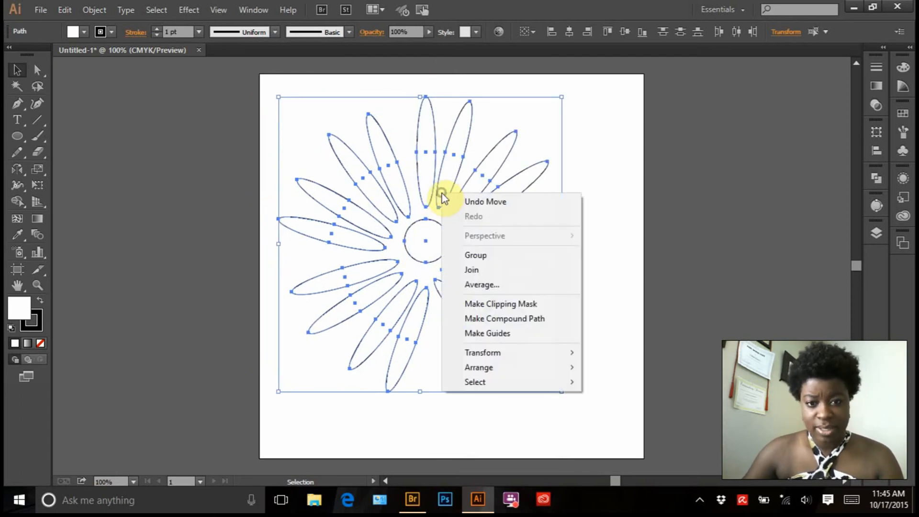
pyautogui.click(492, 255)
pyautogui.moveTo(563, 394); pyautogui.dragTo(463, 288)
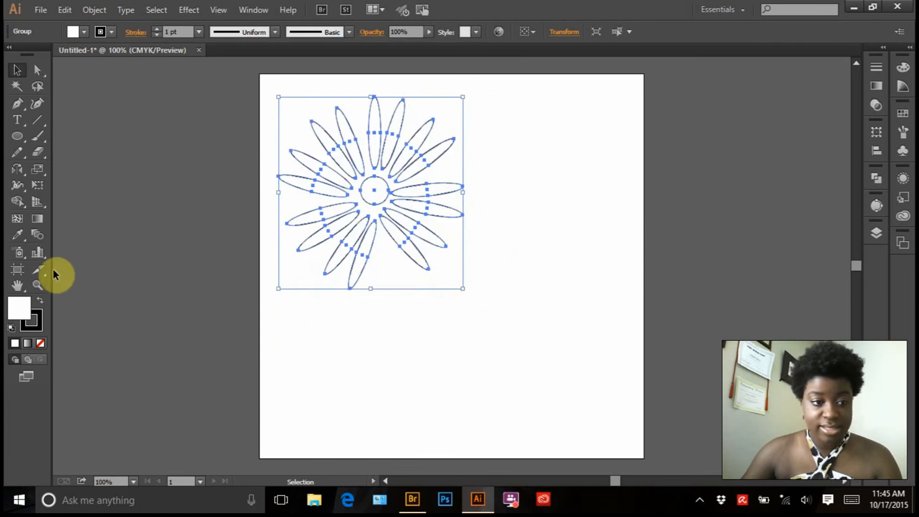
# Step: Fill the flower group with dark red 992222, and deselect it
pyautogui.doubleClick(18, 310)
pyautogui.click(599, 210)
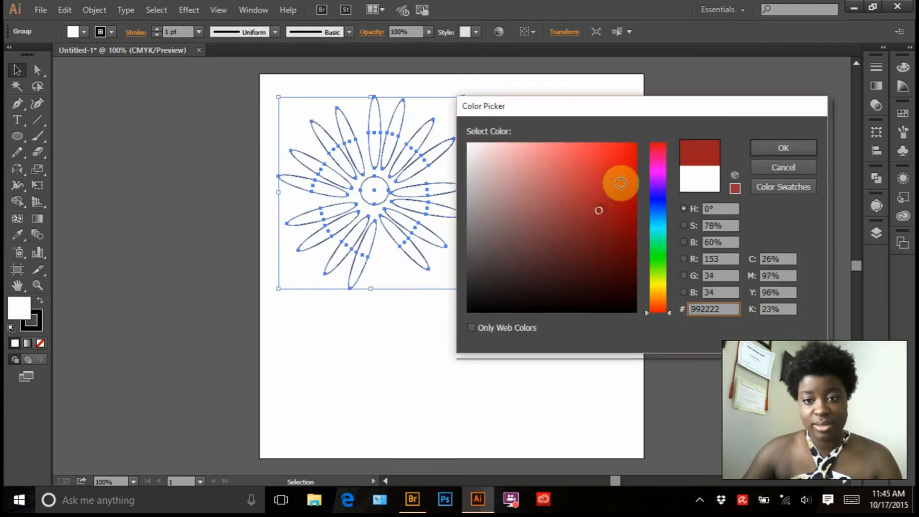
pyautogui.click(783, 148)
pyautogui.click(223, 314)
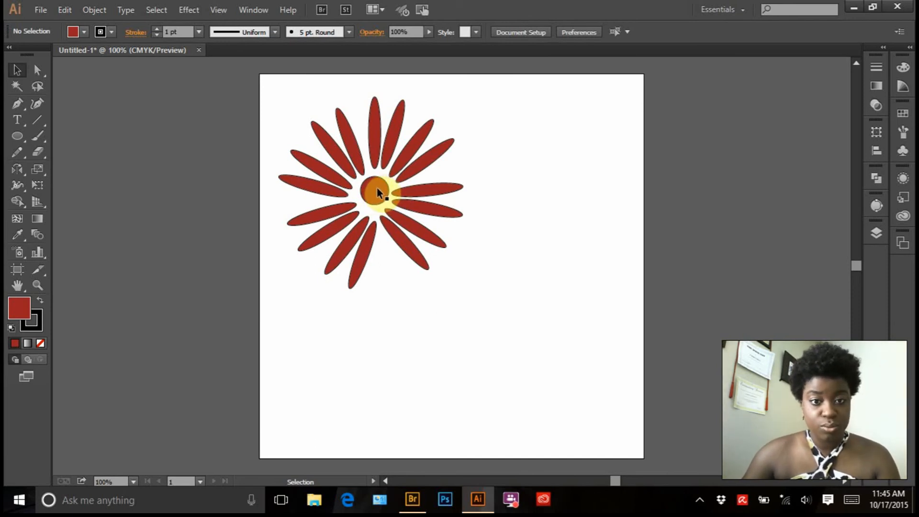
# Step: Move the red flower into the artboard's upper-left corner, and deselect it
pyautogui.moveTo(378, 190); pyautogui.dragTo(287, 206)
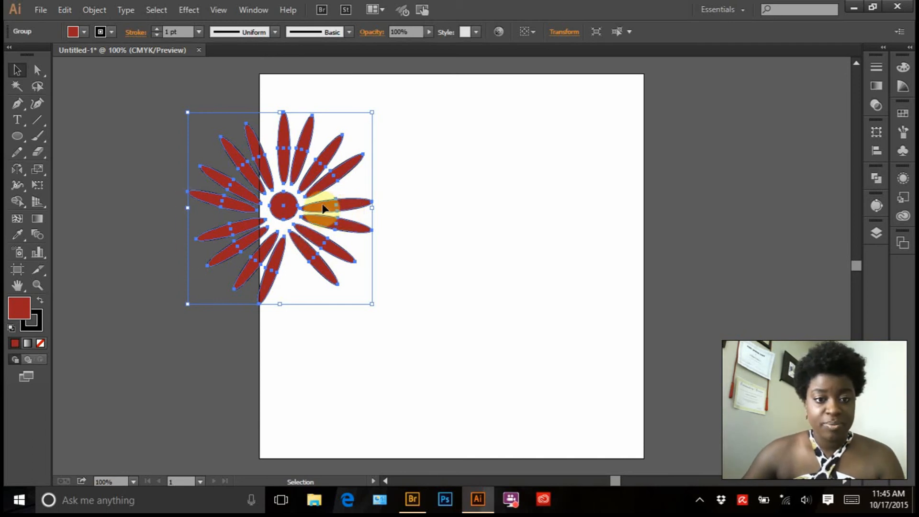
pyautogui.moveTo(322, 205); pyautogui.dragTo(404, 180)
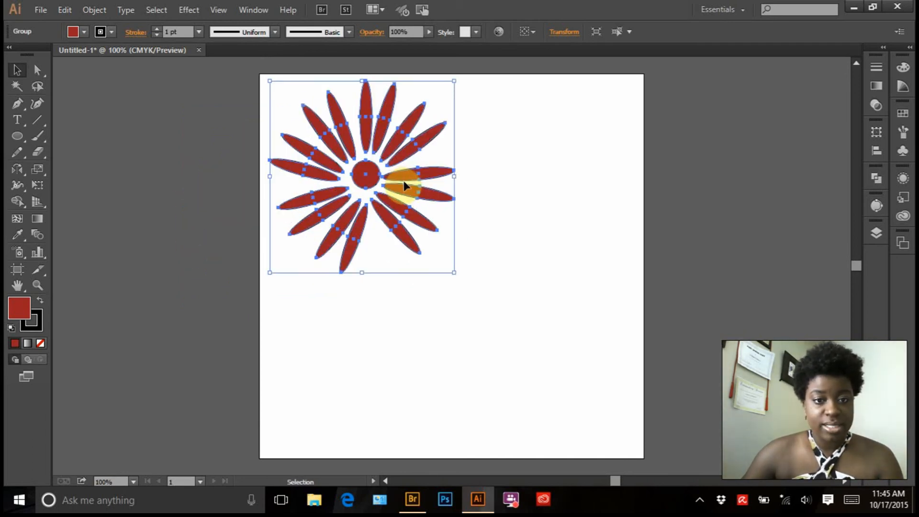
pyautogui.click(544, 361)
# Step: Duplicate the red flower into the artboard's lower-right corner, and place another copy in the lower-left area
pyautogui.click(428, 193)
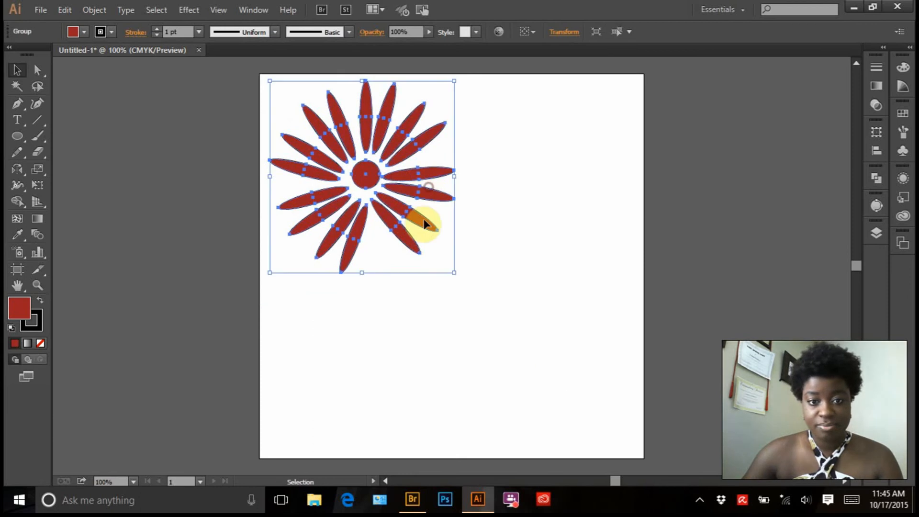
pyautogui.moveTo(410, 201); pyautogui.dragTo(513, 341)
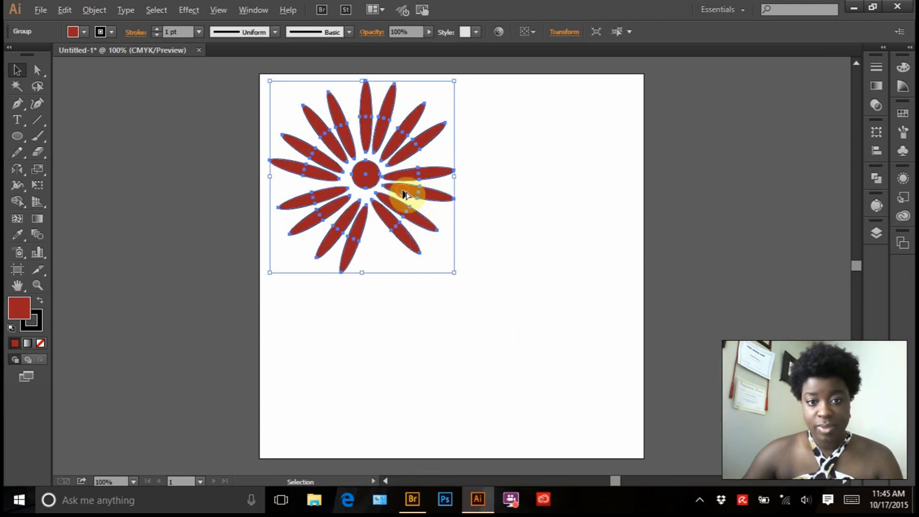
pyautogui.moveTo(406, 194); pyautogui.dragTo(586, 398)
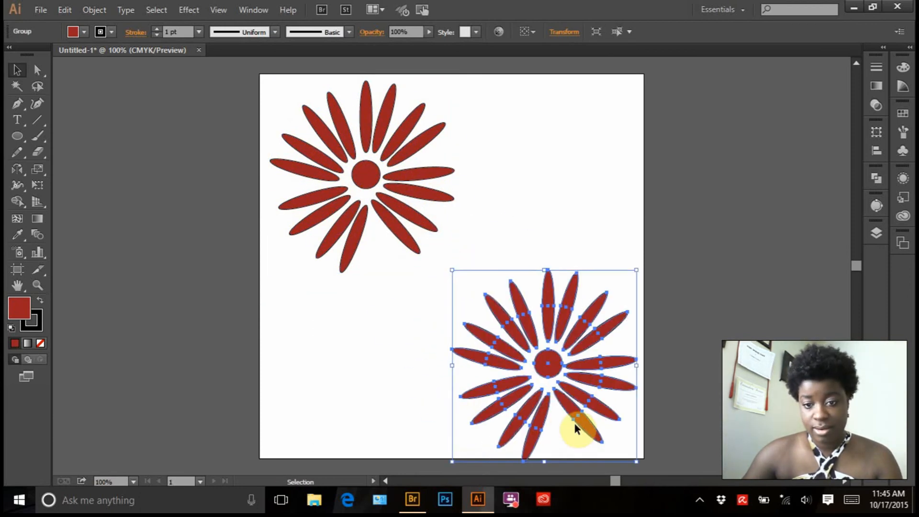
pyautogui.moveTo(552, 371); pyautogui.dragTo(399, 347)
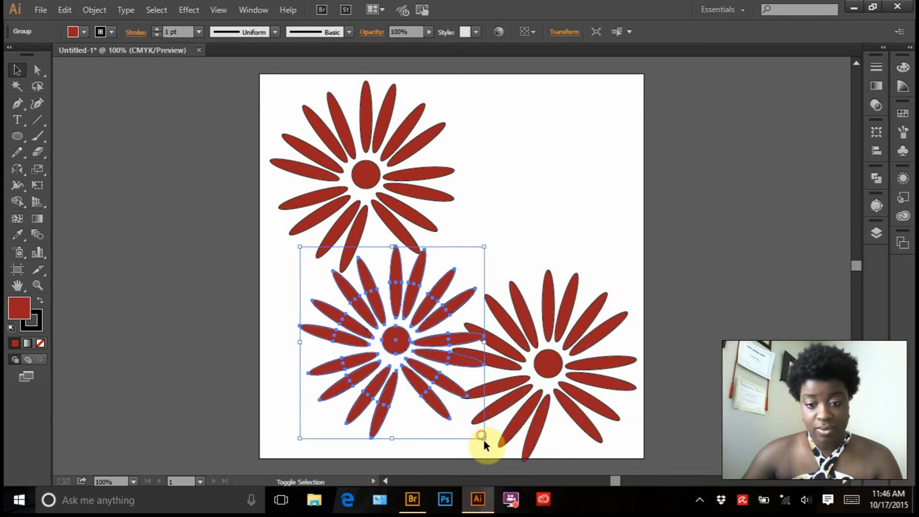
# Step: Shrink the lower-left flower copy to a small accent, place small copies in the gaps between the large flowers, and deselect
pyautogui.moveTo(483, 439); pyautogui.dragTo(367, 317)
pyautogui.moveTo(328, 285); pyautogui.dragTo(600, 244)
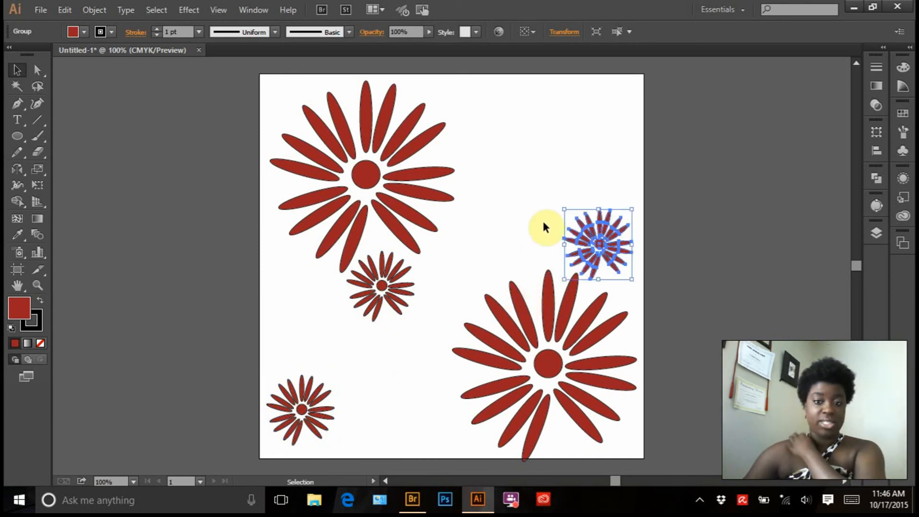
pyautogui.click(534, 237)
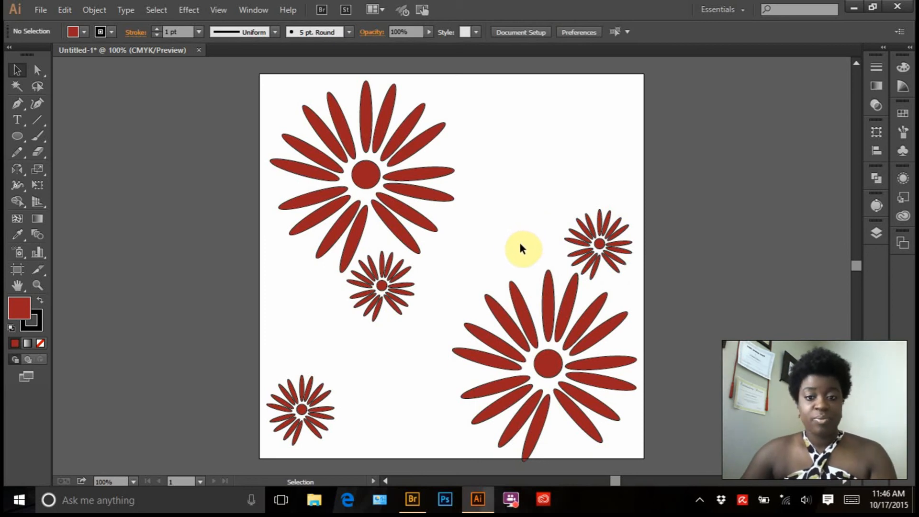
# Step: Delete all the default color, gradient and pattern swatches, keeping only None, Registration, white and black
pyautogui.click(900, 113)
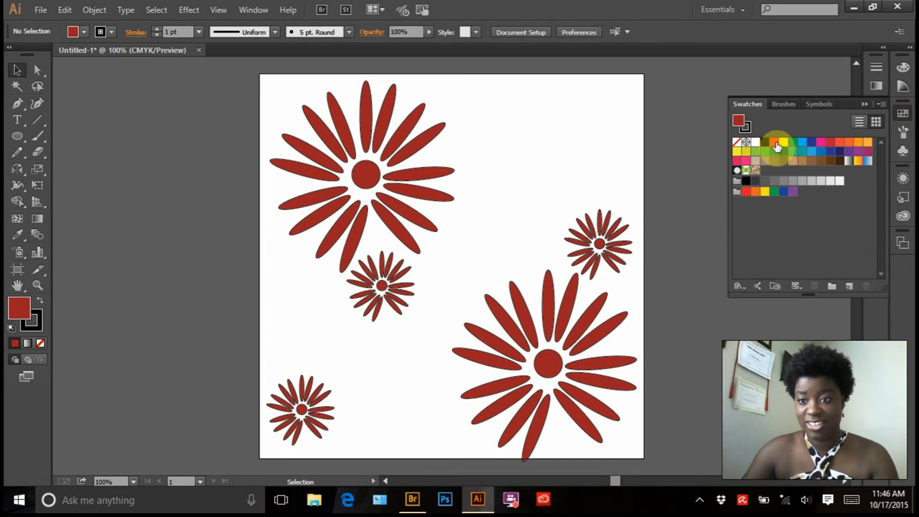
pyautogui.click(775, 143)
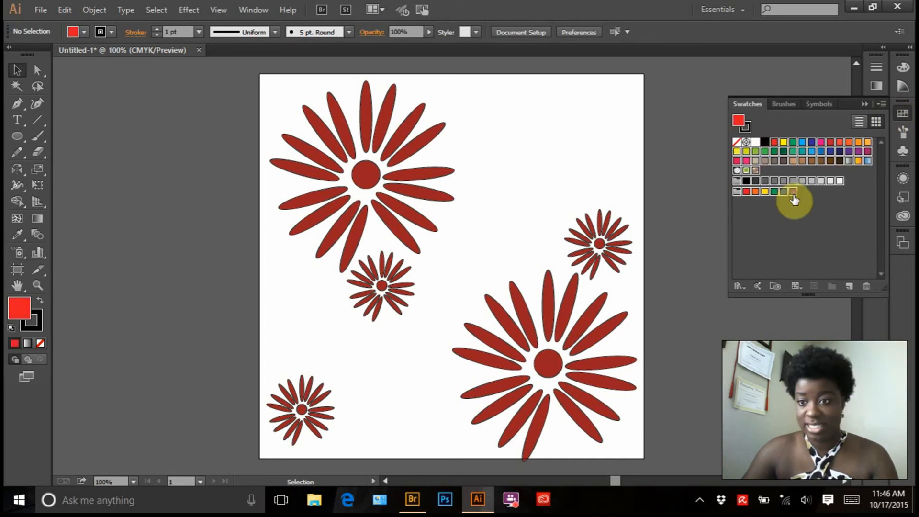
pyautogui.click(866, 286)
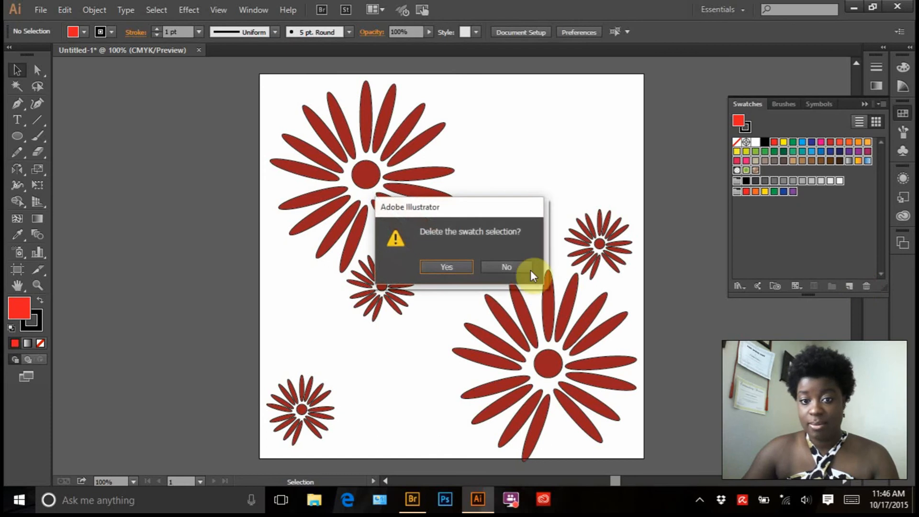
pyautogui.click(456, 266)
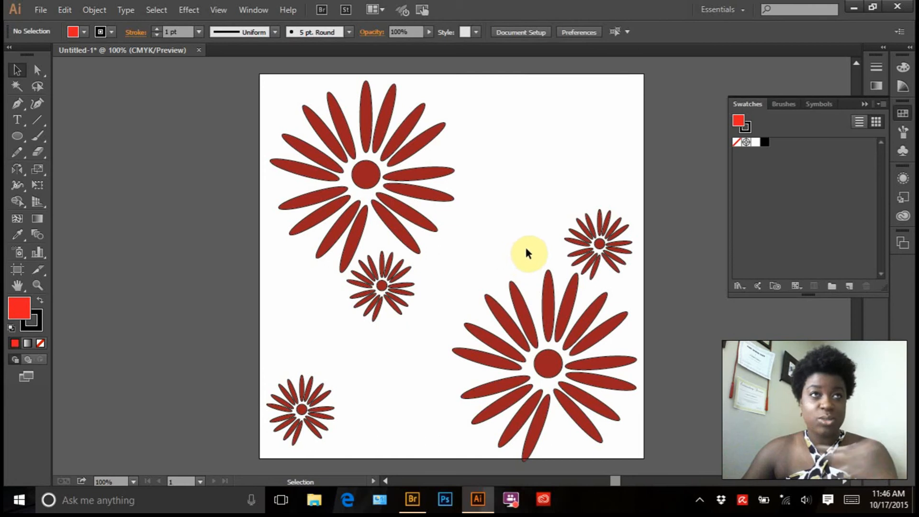
# Step: Add all the large and small flowers to the swatches as a pattern, and group them
pyautogui.moveTo(235, 88); pyautogui.dragTo(649, 432)
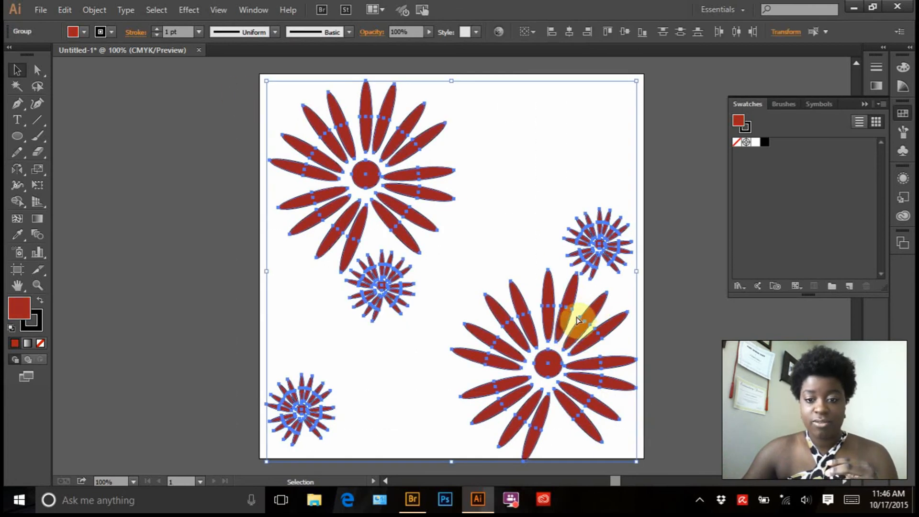
pyautogui.moveTo(577, 317); pyautogui.dragTo(785, 189)
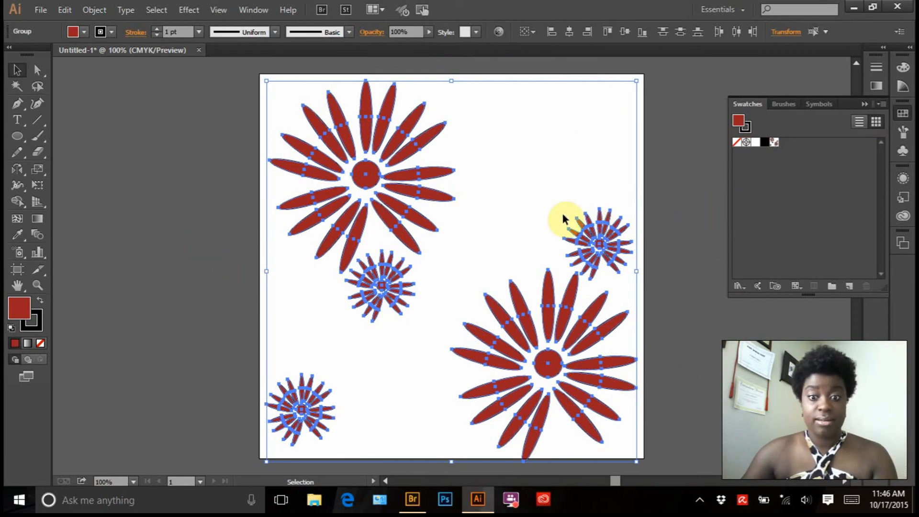
pyautogui.rightClick(454, 205)
pyautogui.click(497, 264)
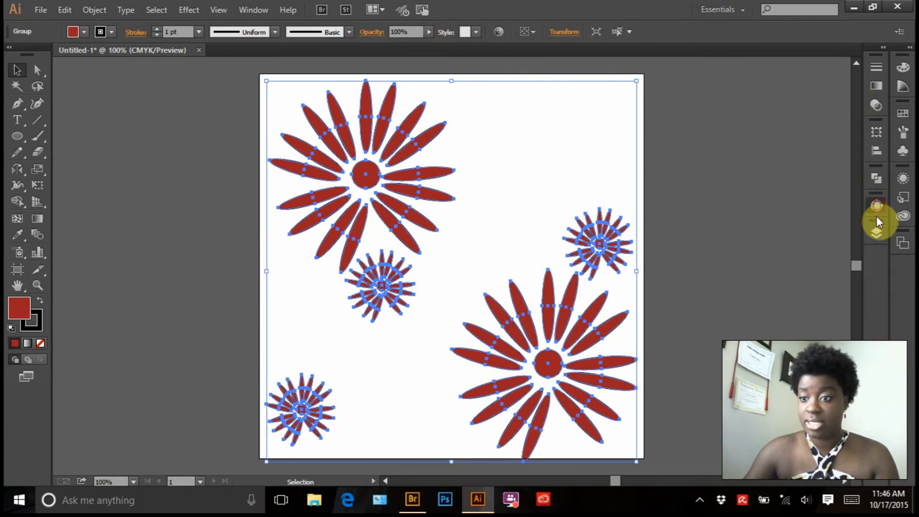
# Step: Set alignment to the artboard and center the flower group vertically on it
pyautogui.click(876, 204)
pyautogui.click(876, 207)
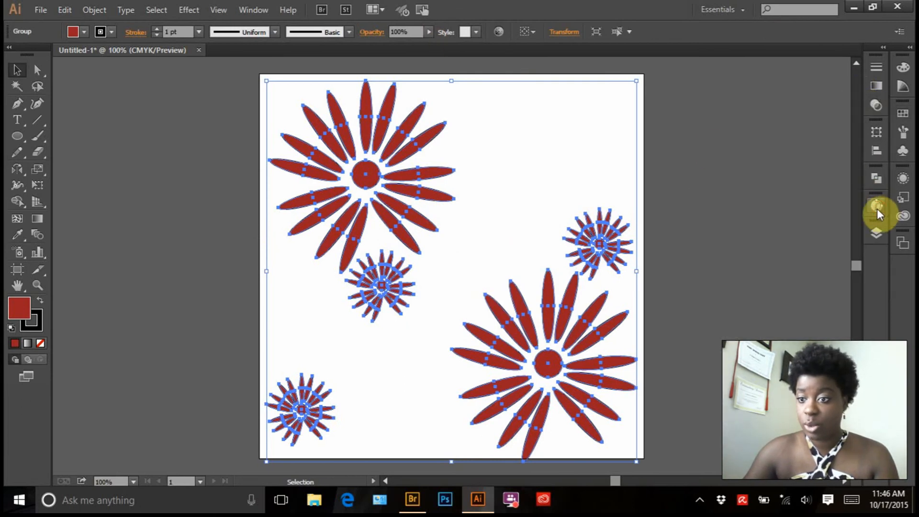
pyautogui.click(877, 153)
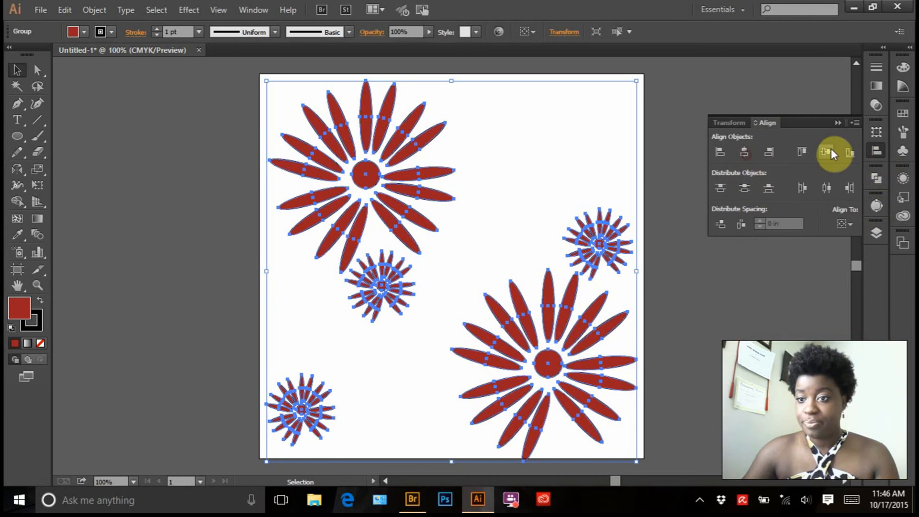
pyautogui.click(841, 226)
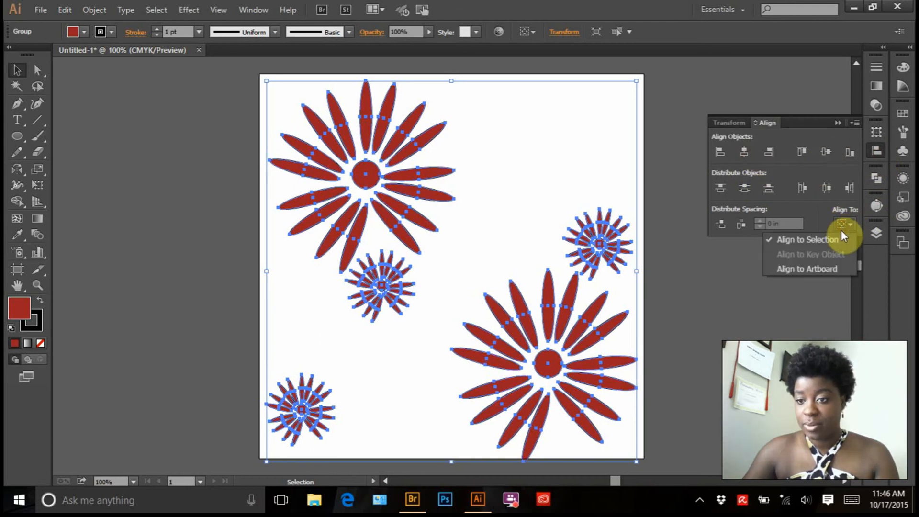
pyautogui.click(820, 270)
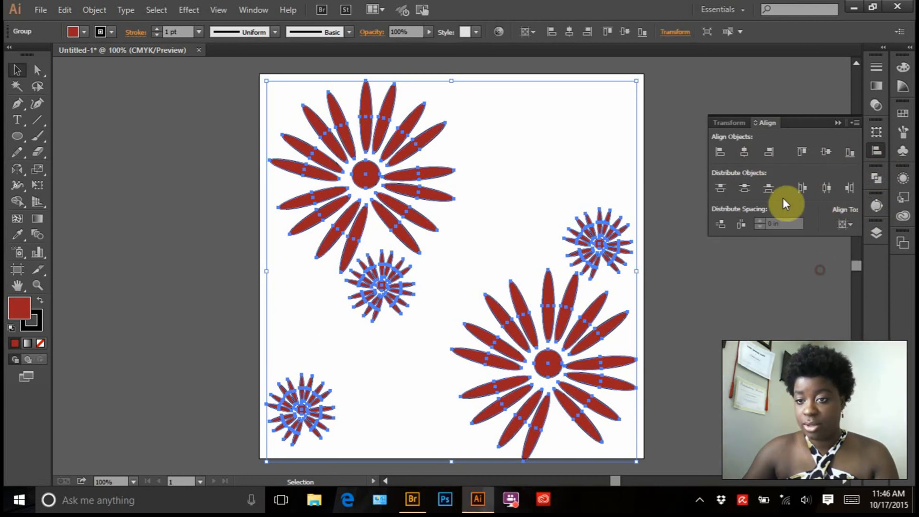
pyautogui.click(824, 153)
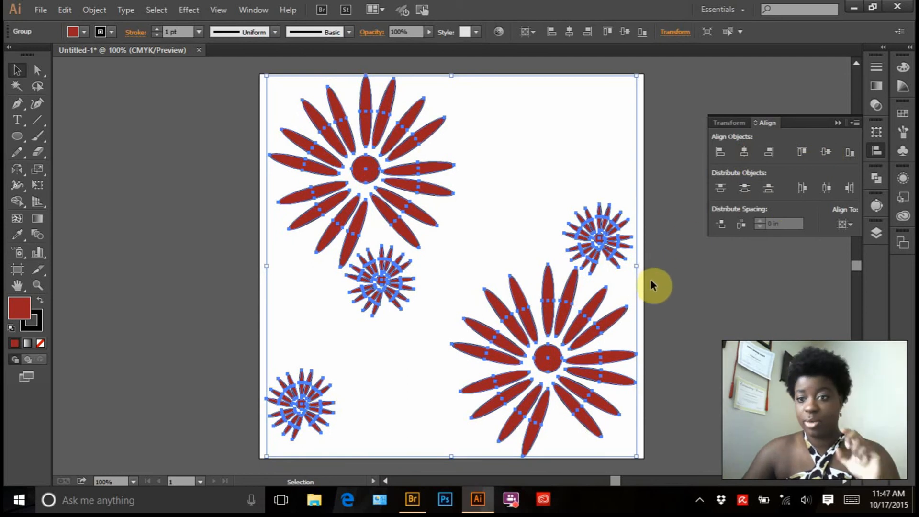
pyautogui.click(837, 125)
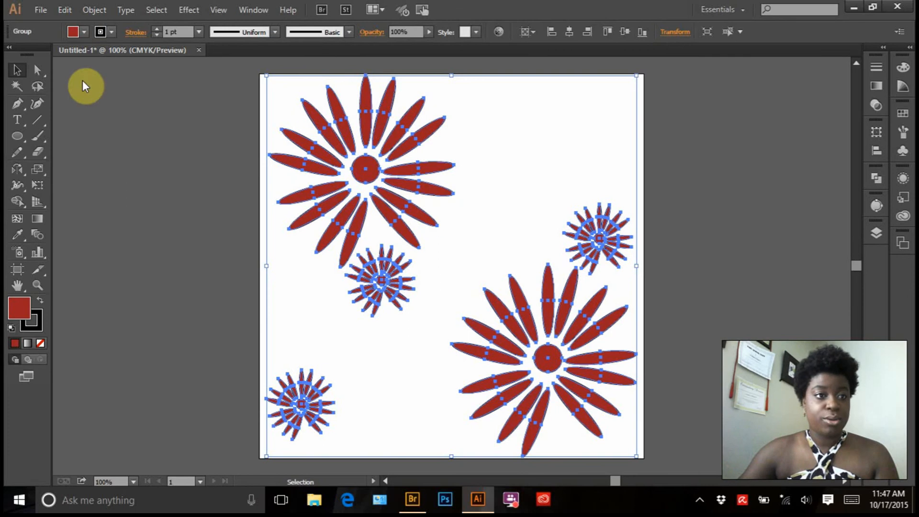
# Step: Create an 8 by 8 inch rectangle starting at the artboard's upper-left corner
pyautogui.click(152, 152)
pyautogui.moveTo(19, 136); pyautogui.dragTo(71, 139)
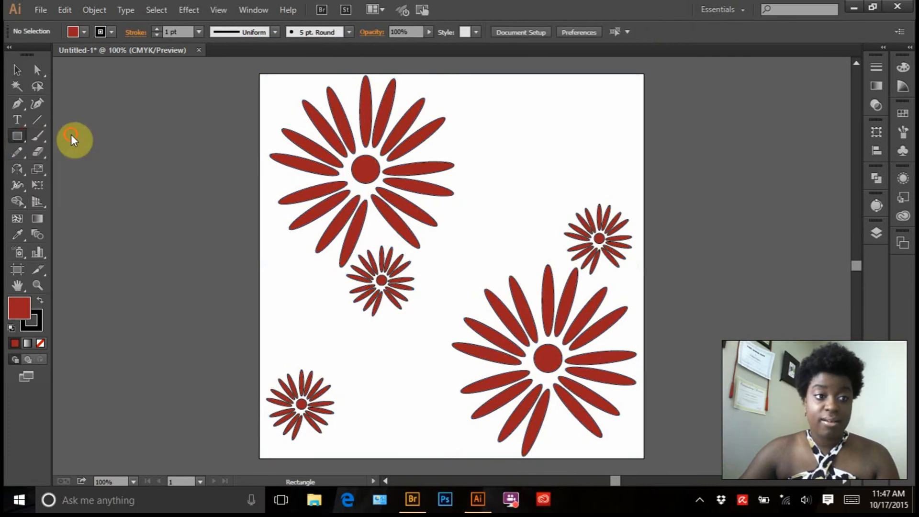
pyautogui.click(260, 73)
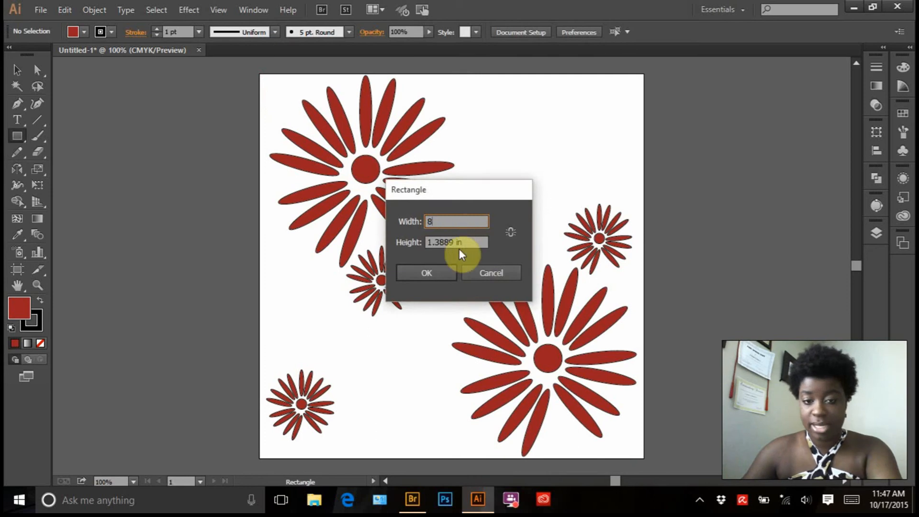
pyautogui.press('Tab')
pyautogui.write('8')
pyautogui.click(444, 272)
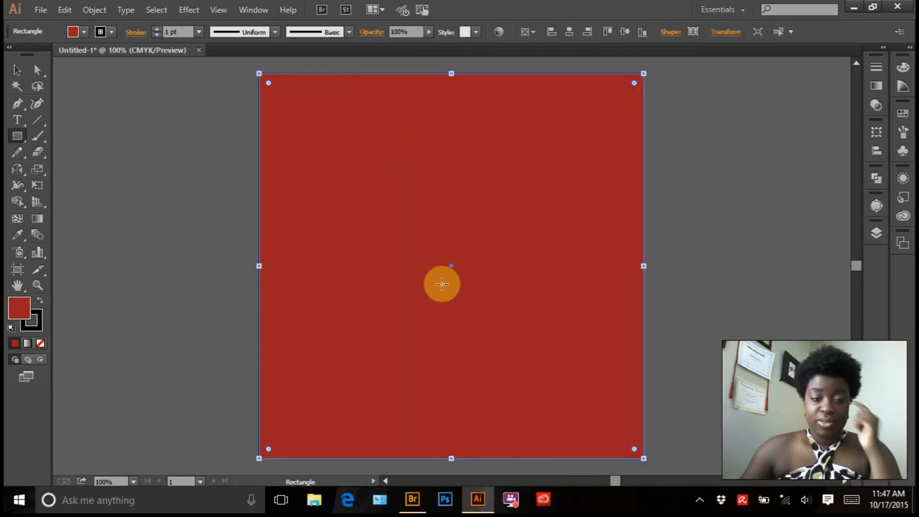
# Step: Fill the 8 by 8 inch rectangle with a muted dusty pink
pyautogui.doubleClick(18, 310)
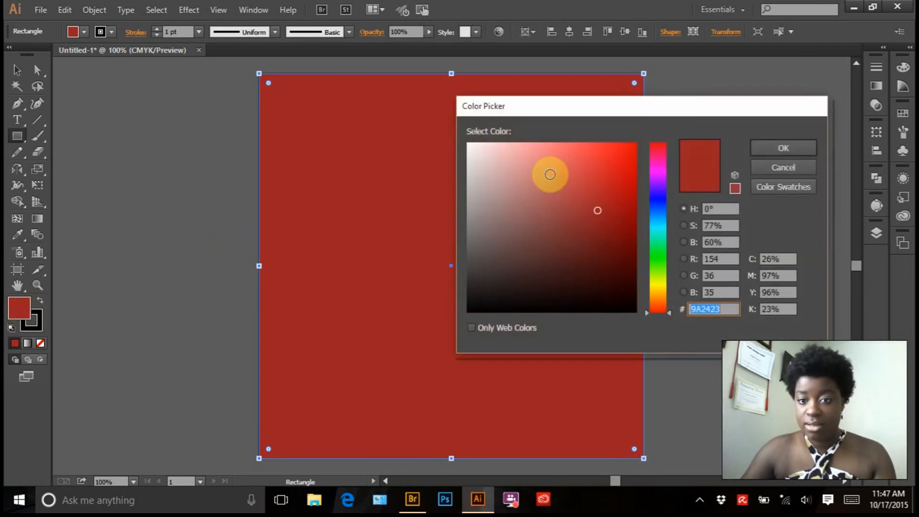
pyautogui.click(519, 162)
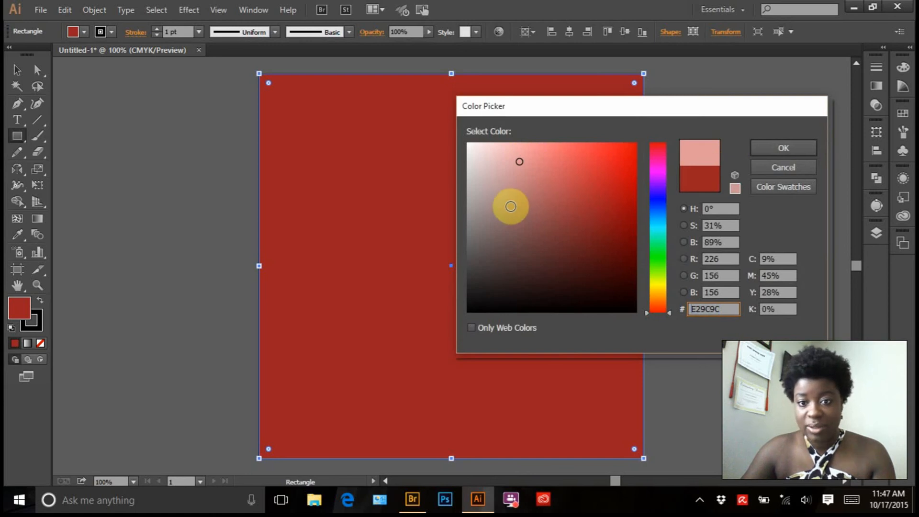
pyautogui.click(517, 196)
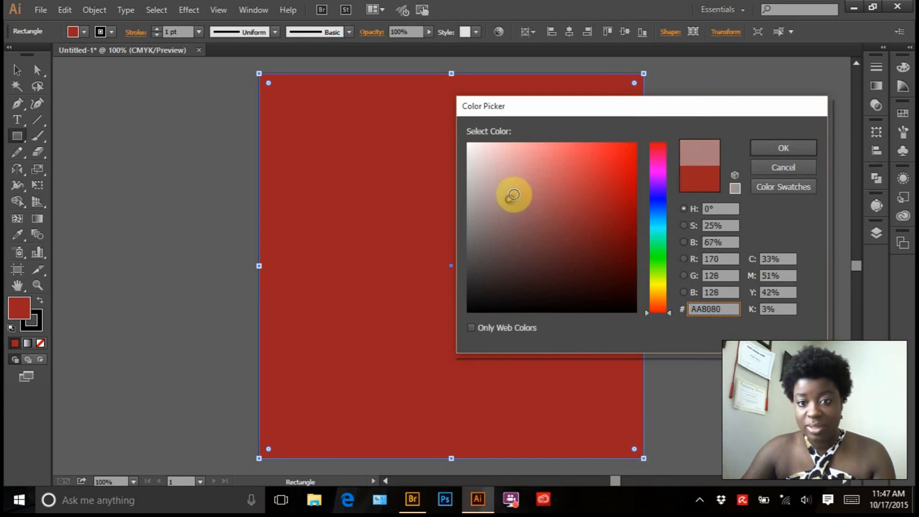
pyautogui.click(774, 152)
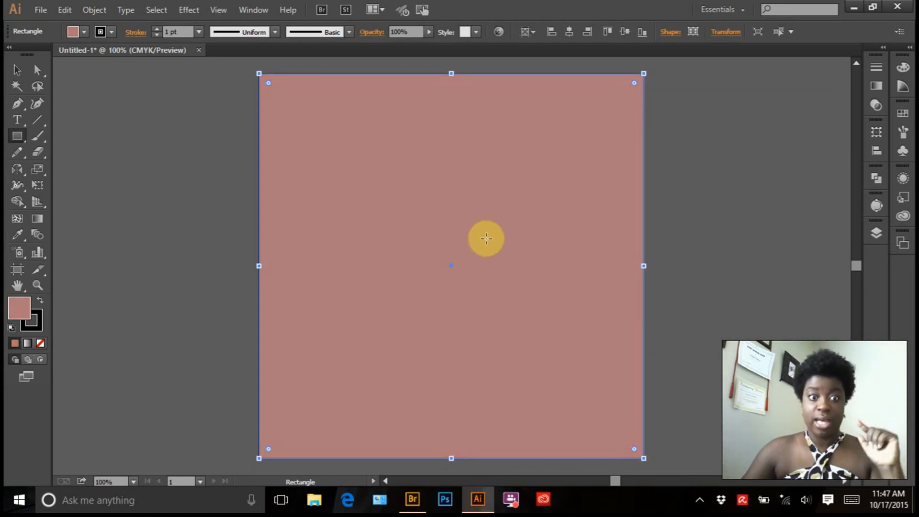
# Step: Send the pink rectangle to the back, behind all the flowers
pyautogui.rightClick(448, 181)
pyautogui.moveTo(488, 370)
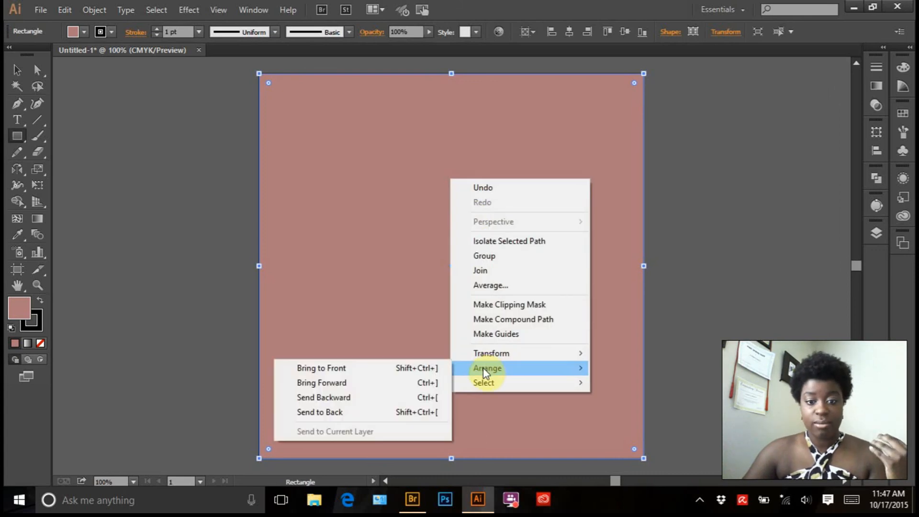
pyautogui.click(360, 414)
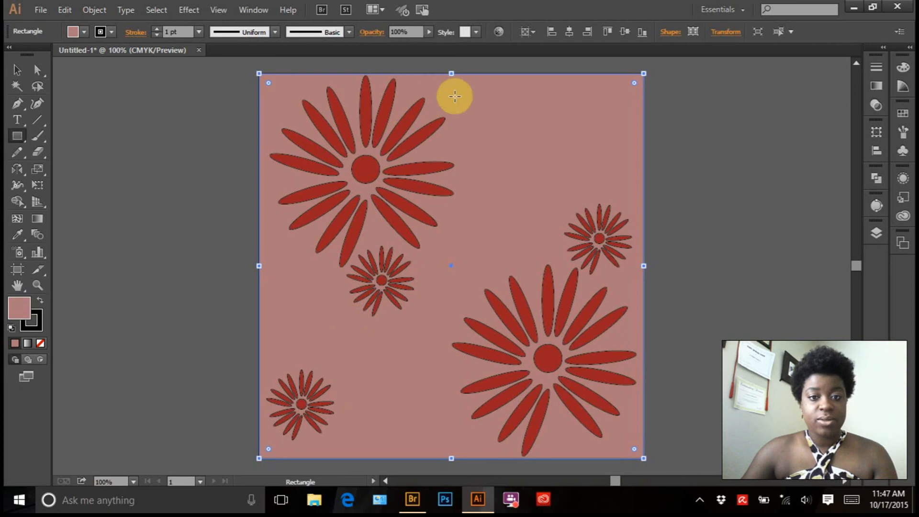
pyautogui.rightClick(460, 106)
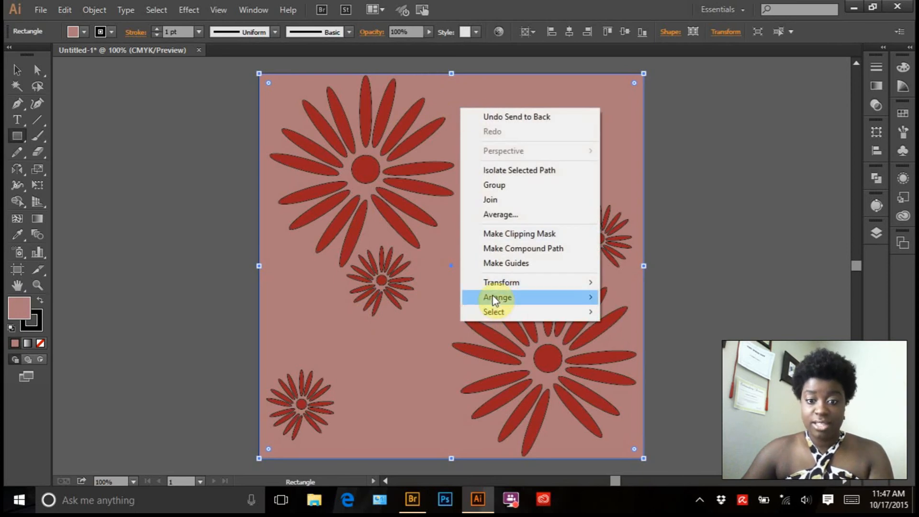
pyautogui.moveTo(494, 299)
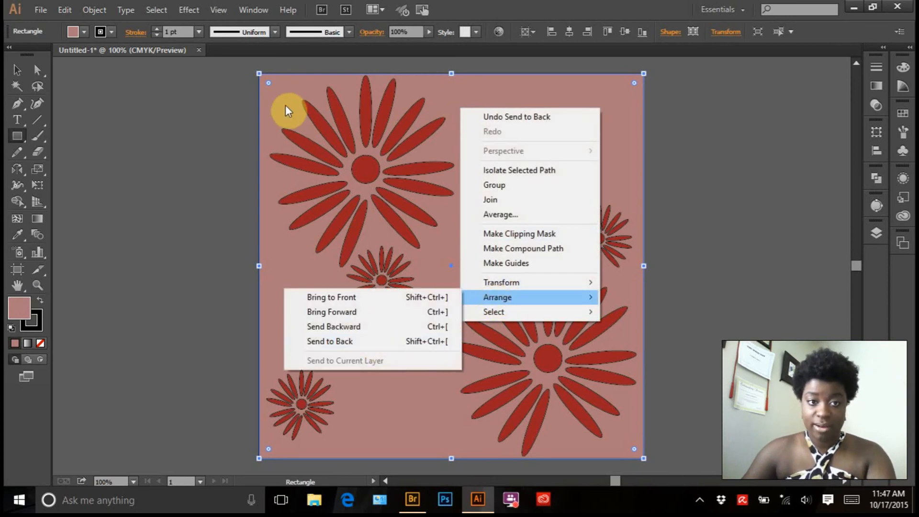
pyautogui.click(694, 127)
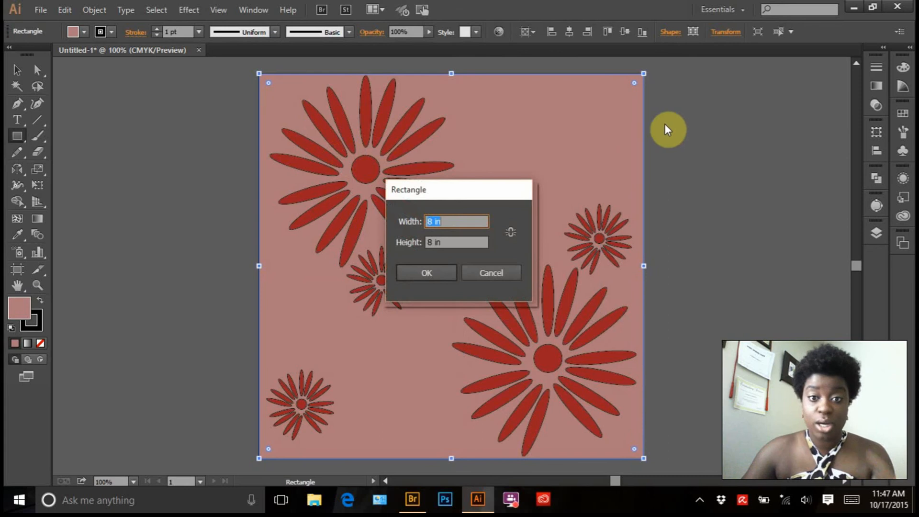
pyautogui.click(492, 268)
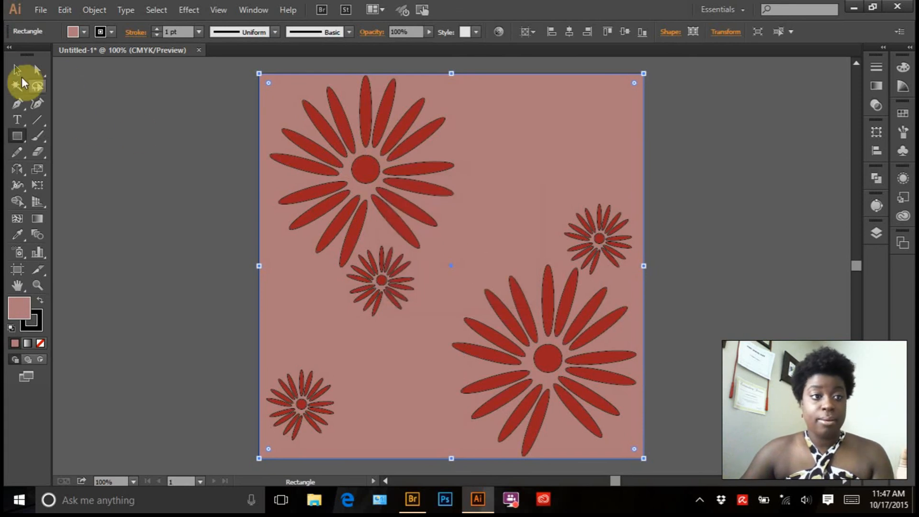
# Step: Move the pink background rectangle off the artboard, and realign it to the artboard's horizontal and vertical center
pyautogui.click(18, 71)
pyautogui.click(378, 184)
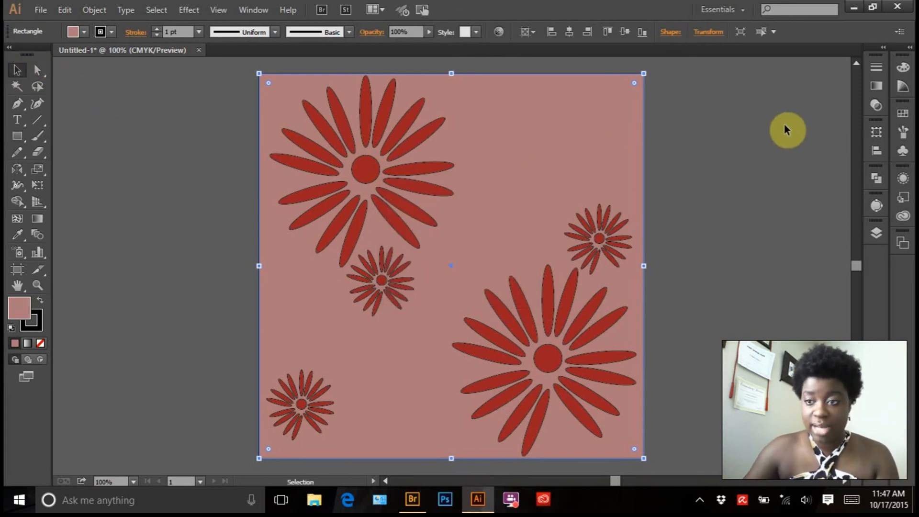
pyautogui.click(876, 150)
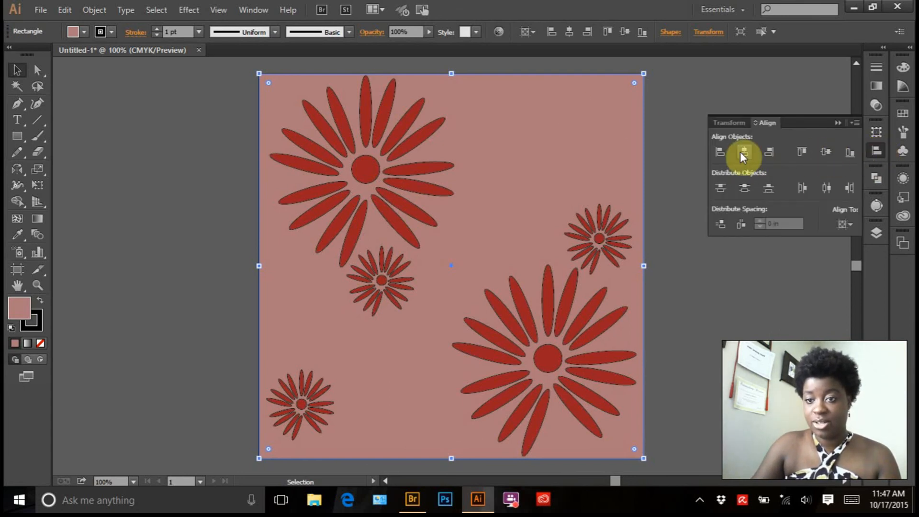
pyautogui.moveTo(575, 140); pyautogui.dragTo(461, 157)
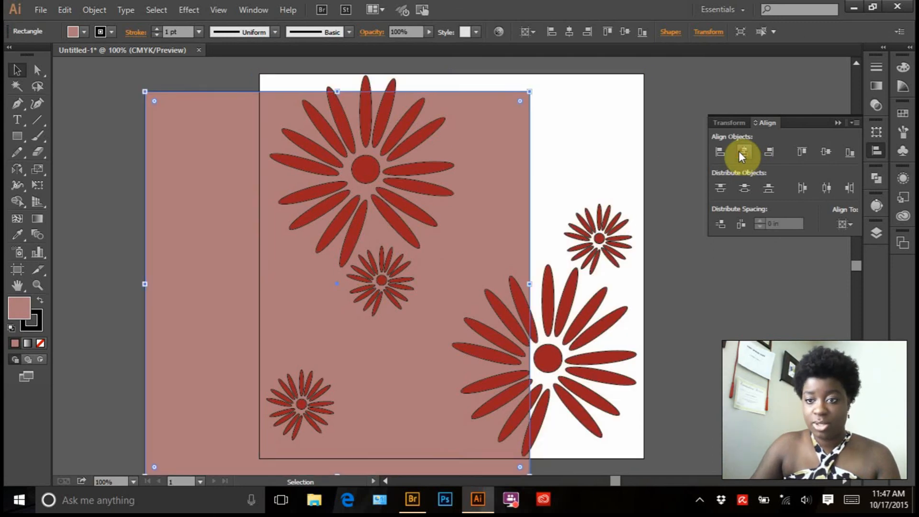
pyautogui.click(742, 151)
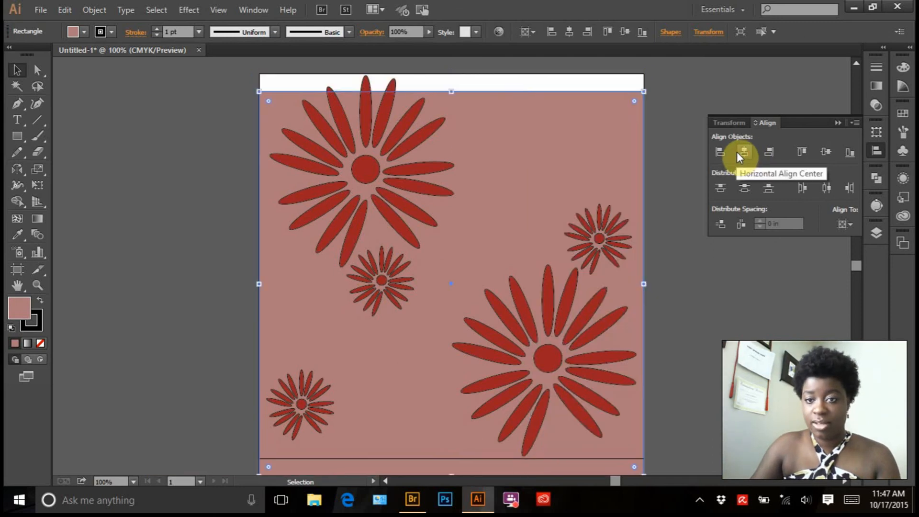
pyautogui.click(825, 152)
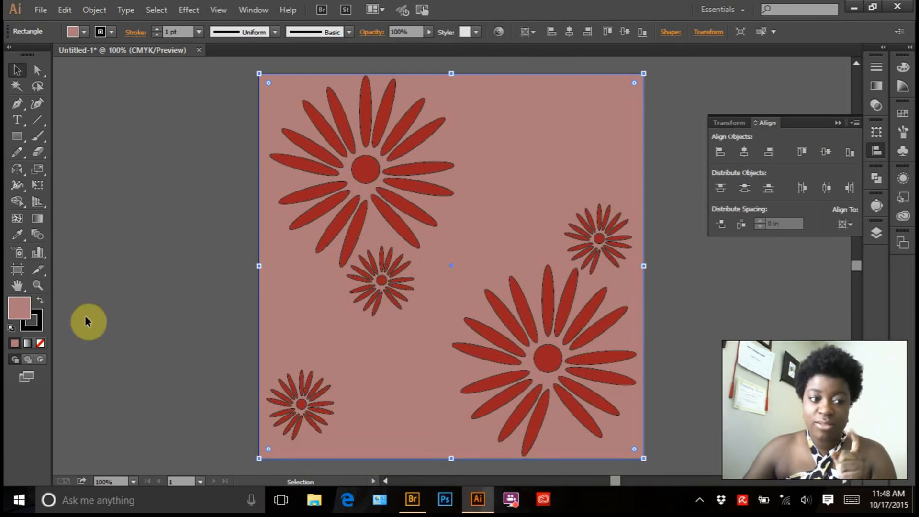
# Step: Remove the stroke from the pink background rectangle
pyautogui.click(37, 328)
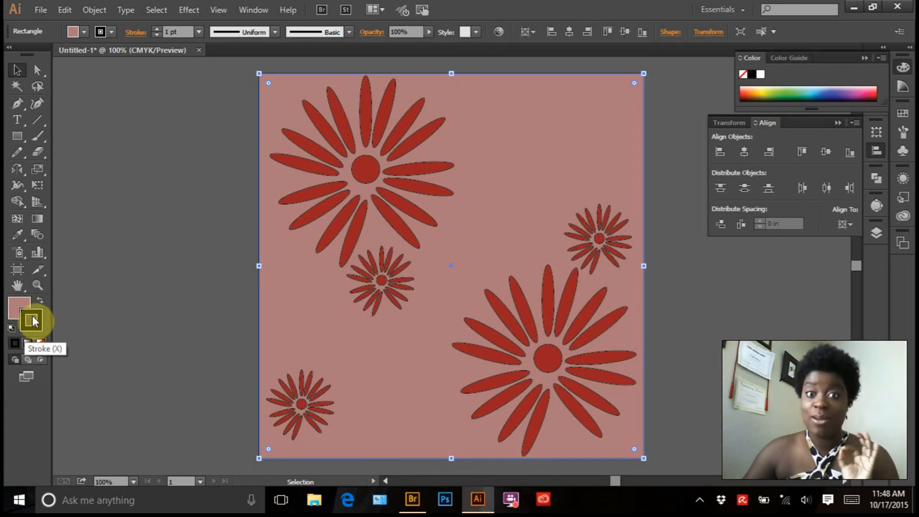
pyautogui.click(39, 344)
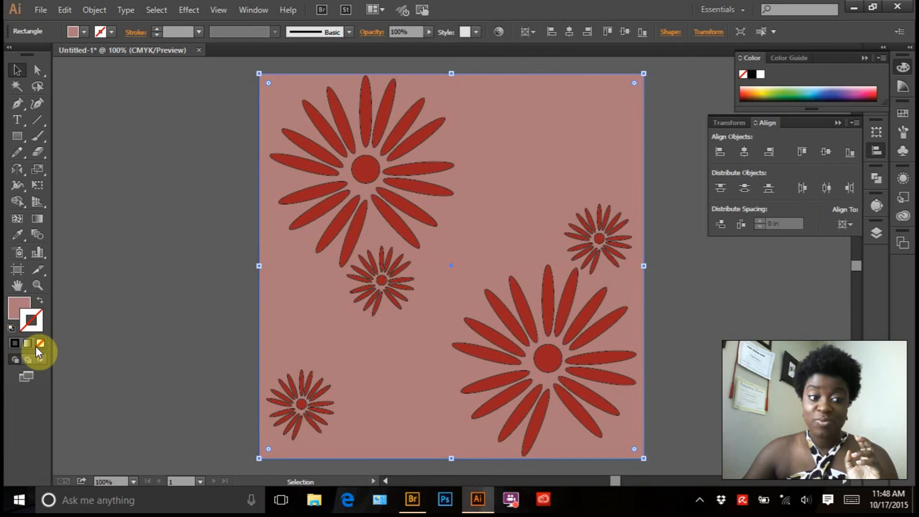
# Step: Give the pink background rectangle a black stroke, and save the complete flower design as a new pattern swatch
pyautogui.click(15, 342)
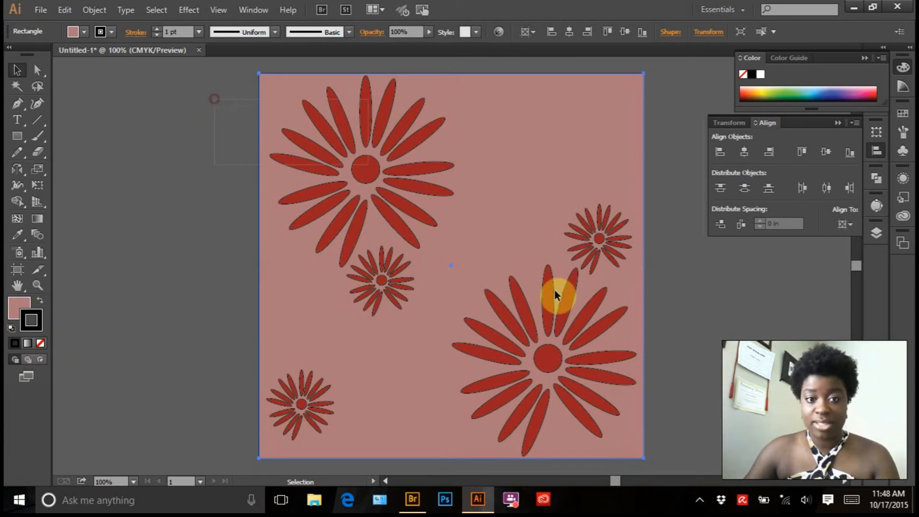
pyautogui.hotkey('ctrl', 'a')
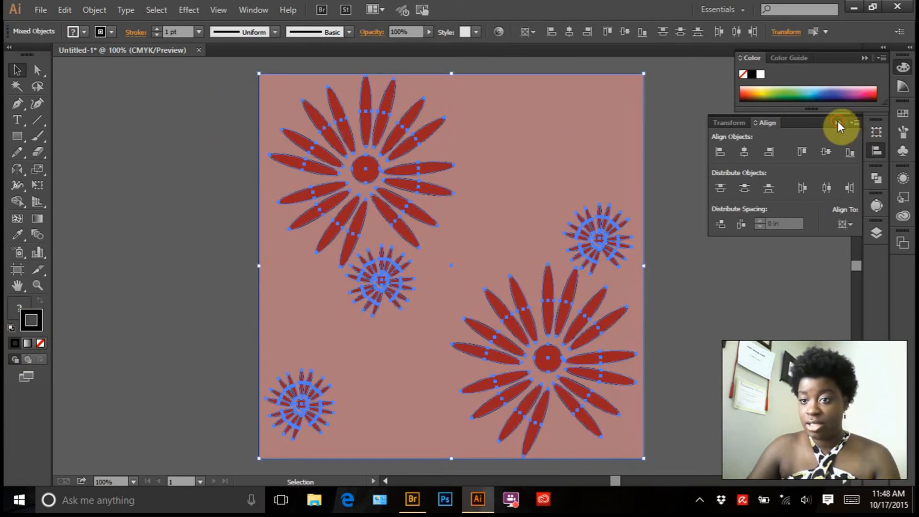
pyautogui.click(838, 123)
pyautogui.click(866, 58)
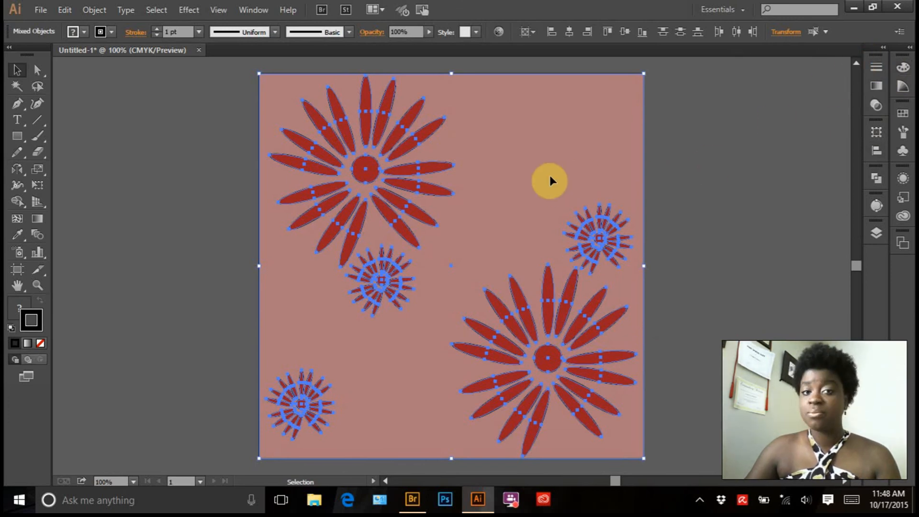
pyautogui.click(903, 113)
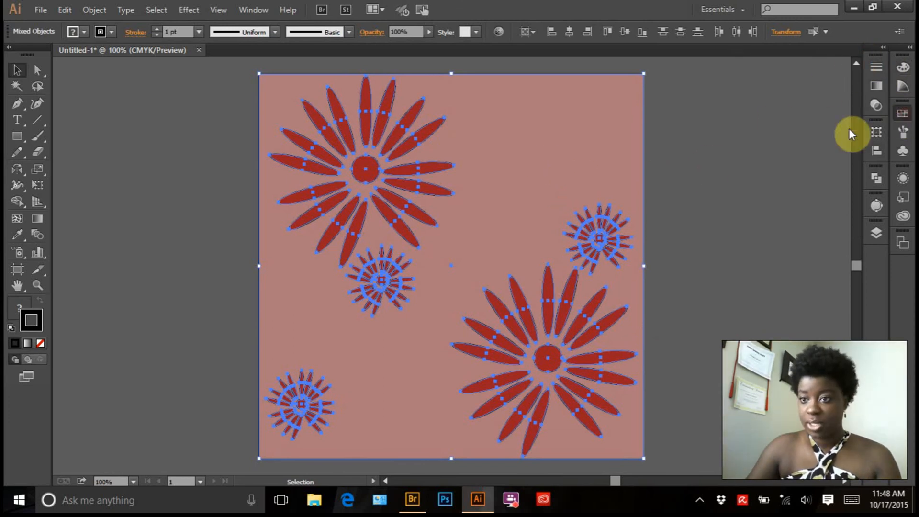
pyautogui.moveTo(436, 209); pyautogui.dragTo(786, 156)
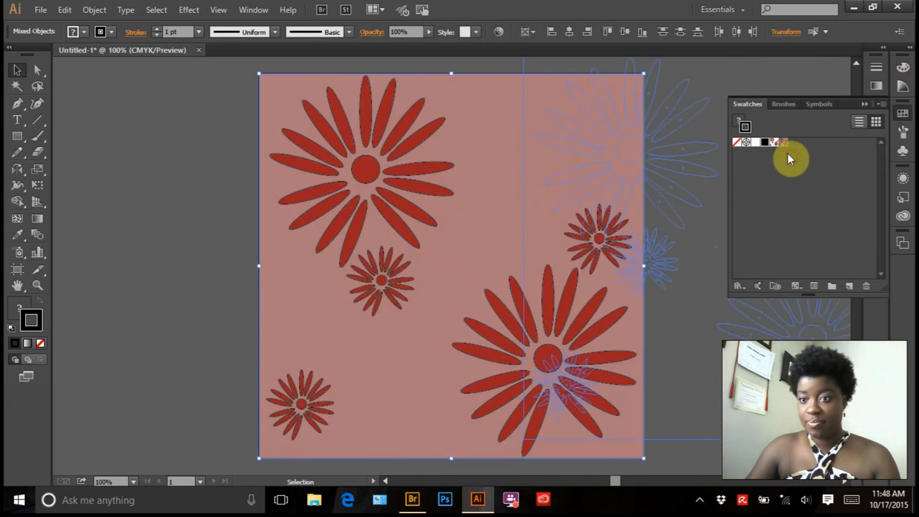
pyautogui.click(669, 245)
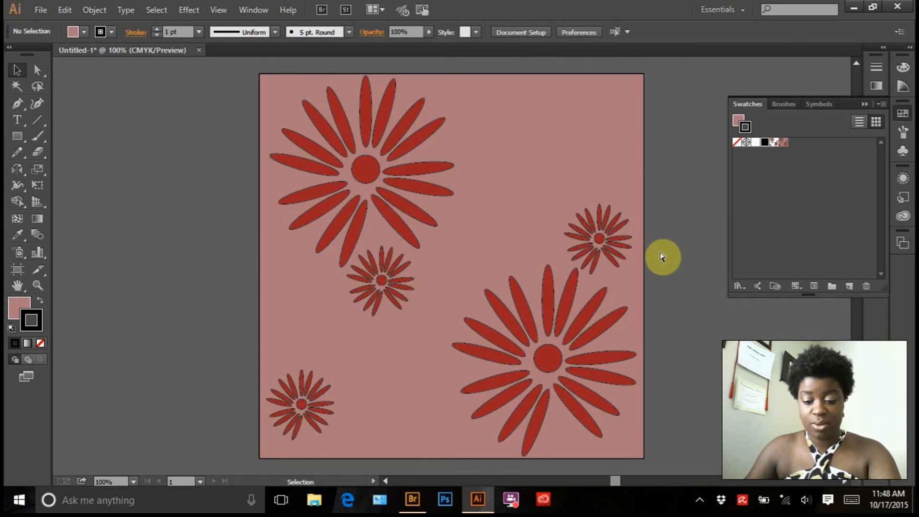
# Step: Draw a second artboard about 33.67 by 32.78 inches in the empty area beside the flower tile
pyautogui.hotkey('ctrl', '-')
pyautogui.hotkey('ctrl', '-')
pyautogui.hotkey('ctrl', '-')
pyautogui.hscroll(5, 527, 254)
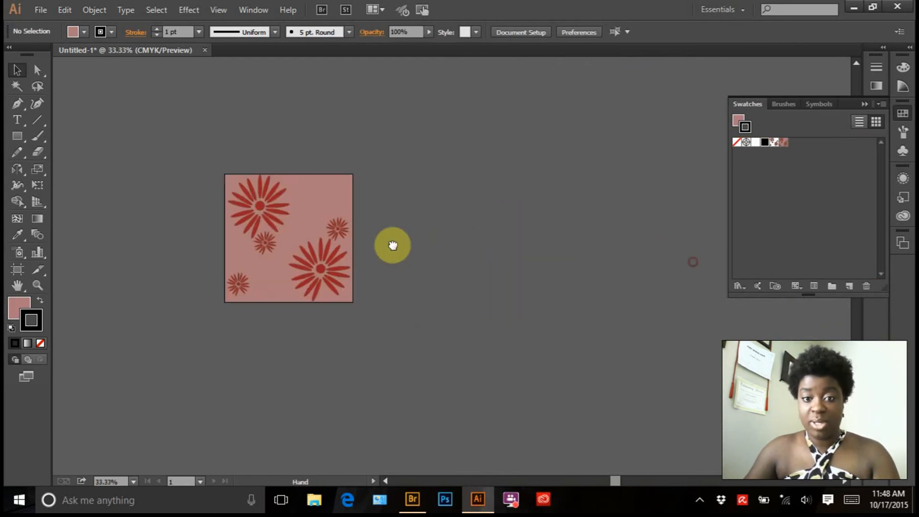
pyautogui.hotkey('ctrl', '-')
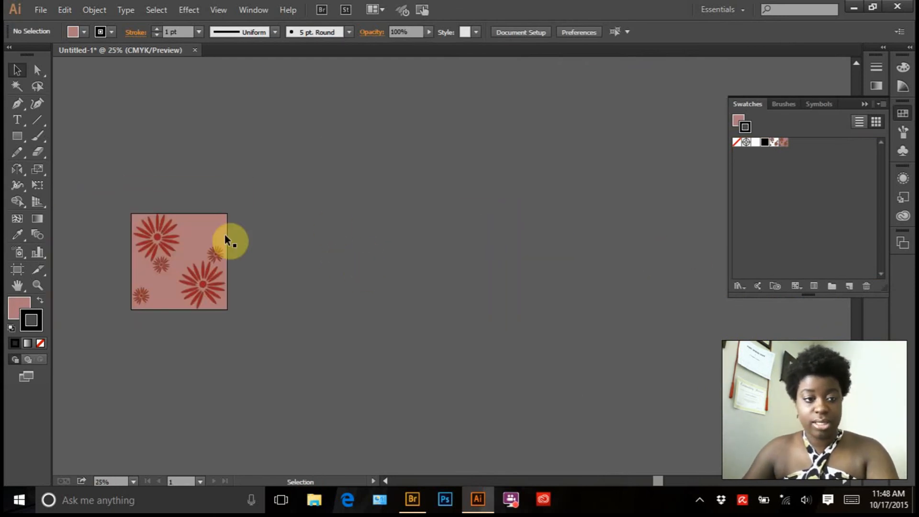
pyautogui.click(17, 269)
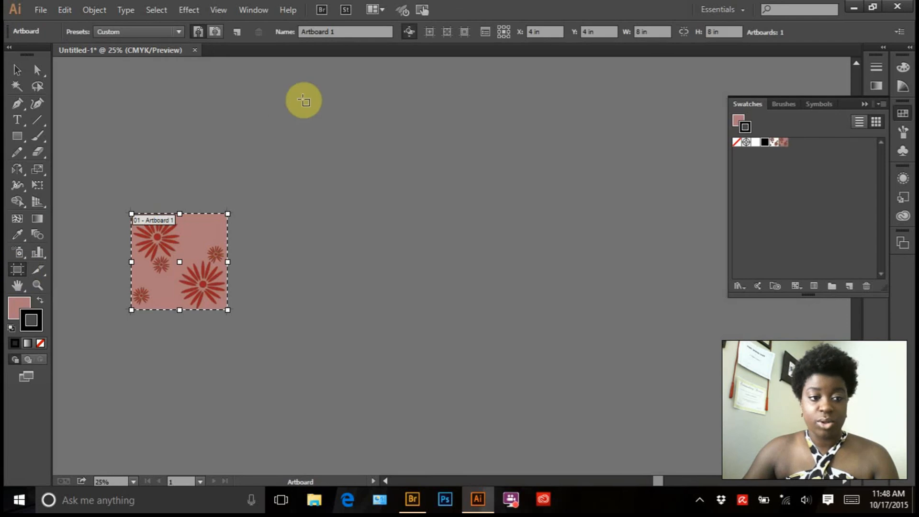
pyautogui.moveTo(293, 68); pyautogui.dragTo(698, 462)
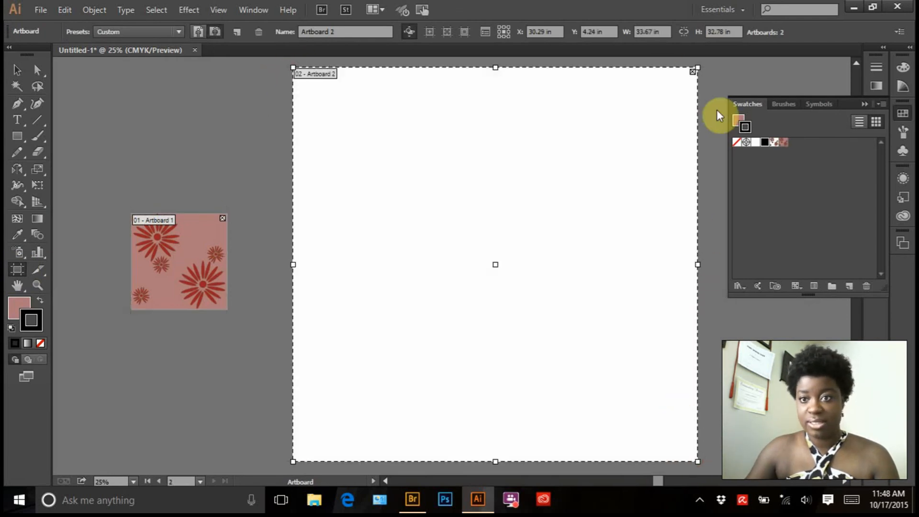
# Step: Set the second artboard's width and height to 32 inches, and finish artboard editing
pyautogui.click(667, 32)
pyautogui.write('32')
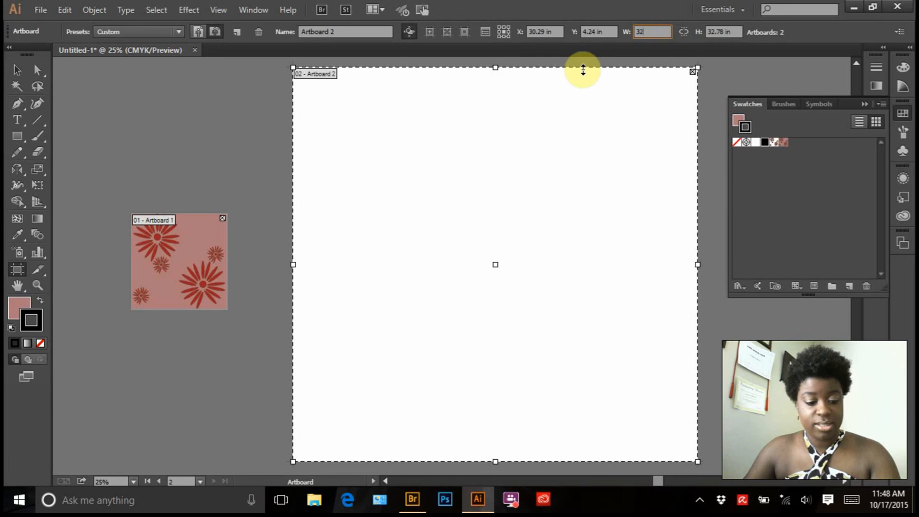
pyautogui.press('Tab')
pyautogui.write('32')
pyautogui.click(663, 34)
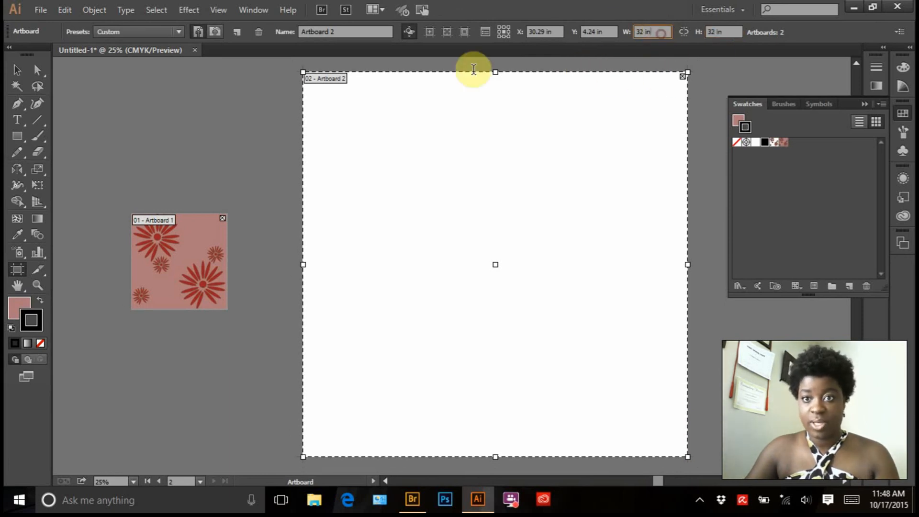
pyautogui.click(20, 72)
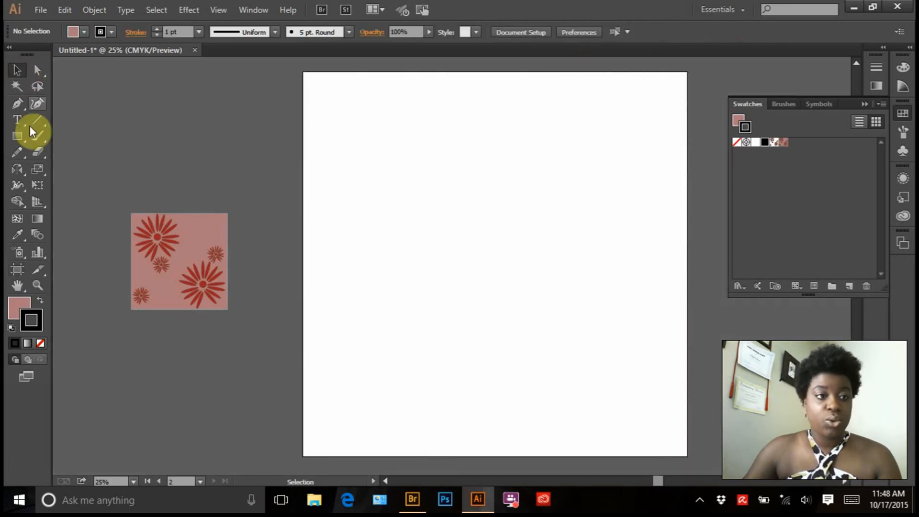
# Step: Create a 32 by 32 inch rectangle starting at the upper-left corner of the second artboard
pyautogui.click(17, 136)
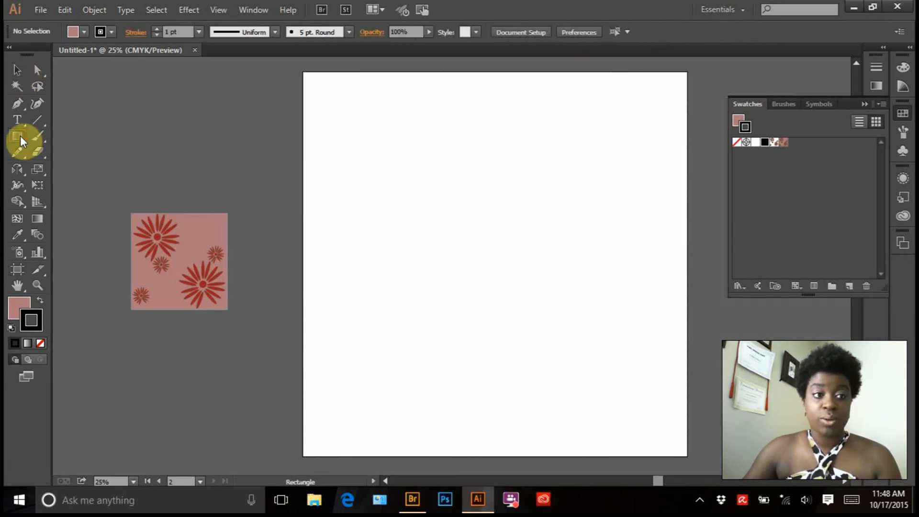
pyautogui.click(300, 71)
pyautogui.write('32')
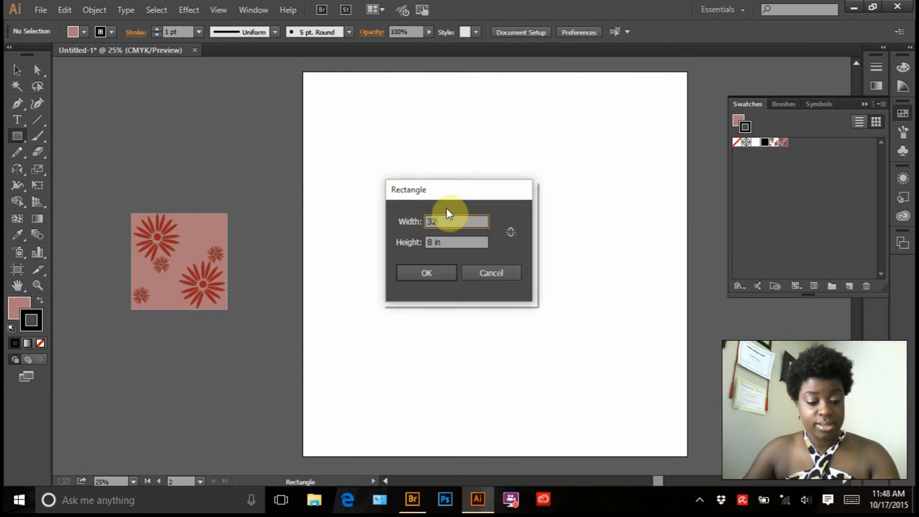
pyautogui.press('Tab')
pyautogui.write('32')
pyautogui.click(447, 273)
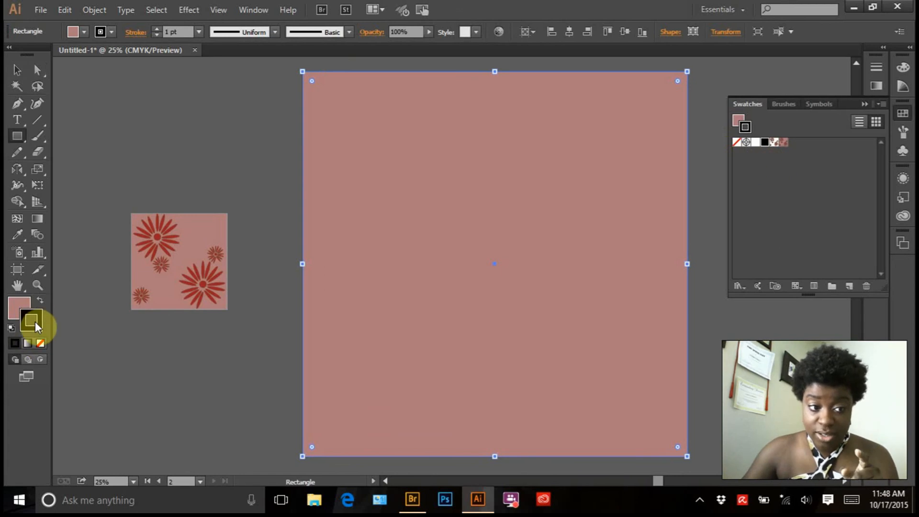
# Step: Fill the 32 inch rectangle with the red flower pattern swatch that has no background
pyautogui.click(22, 313)
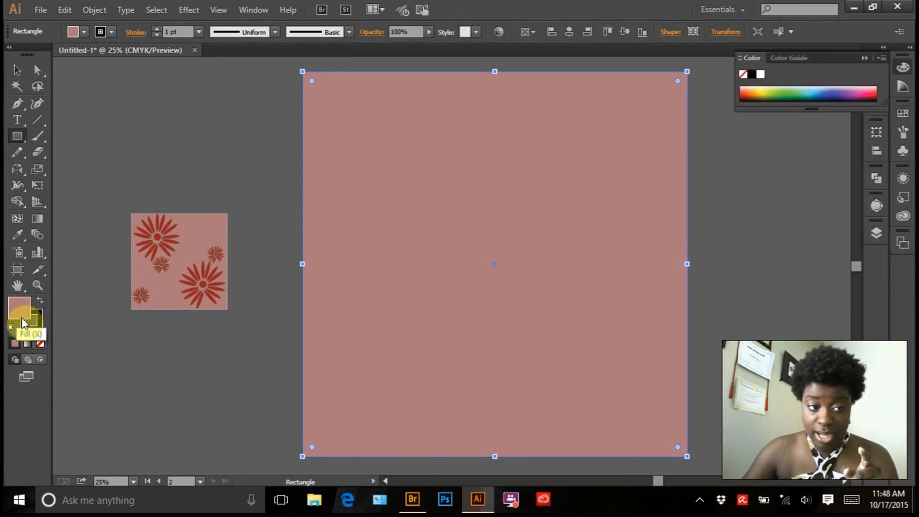
pyautogui.click(899, 117)
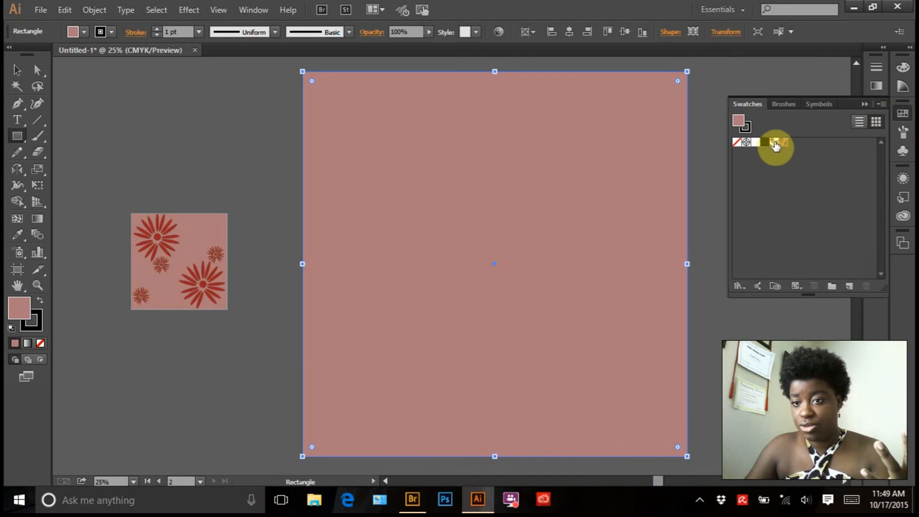
pyautogui.click(775, 146)
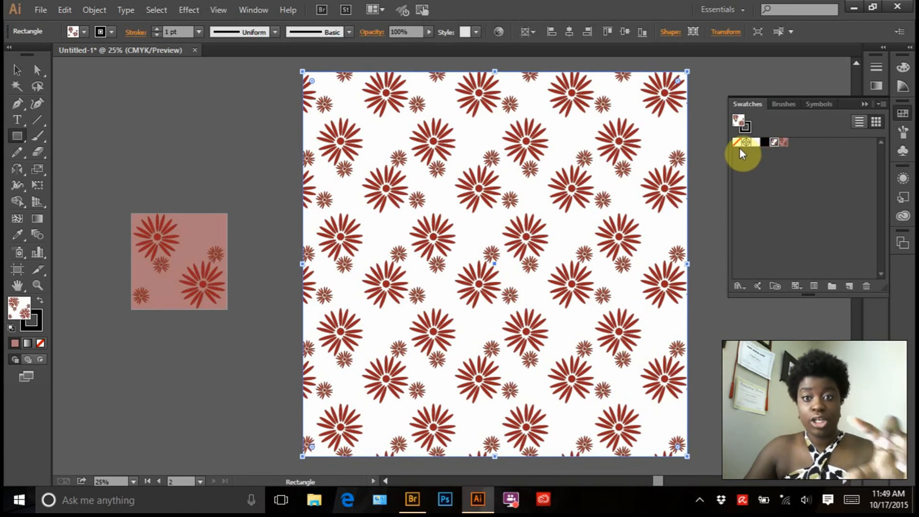
# Step: Try shifting the patterned rectangle partly off the artboard toward the flower tile, and undo the move
pyautogui.click(15, 73)
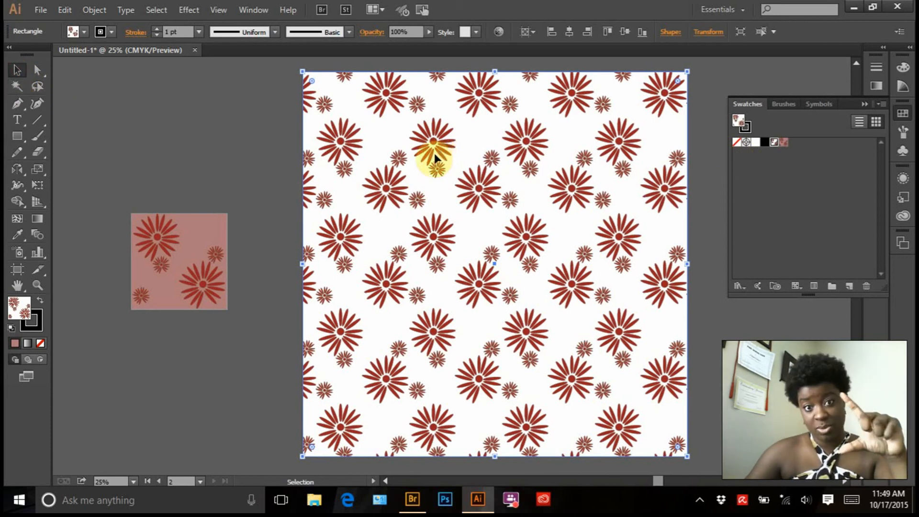
pyautogui.moveTo(435, 156); pyautogui.dragTo(313, 152)
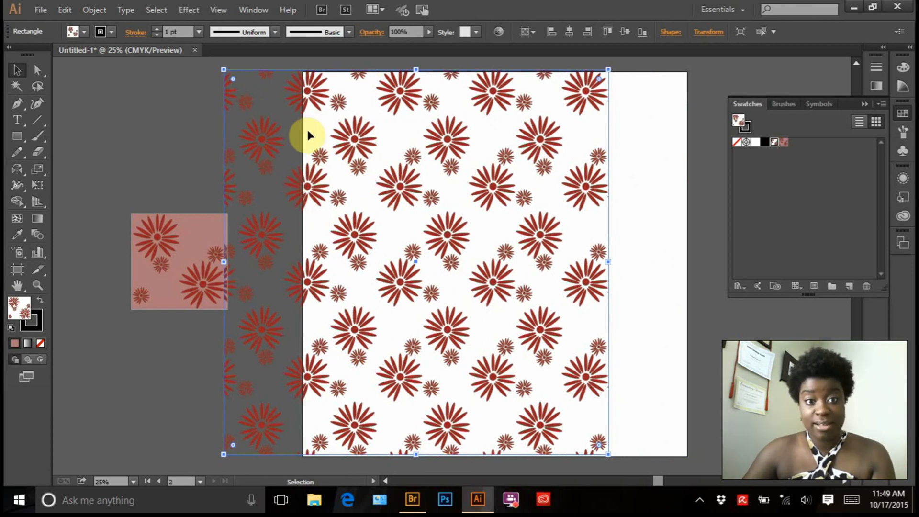
pyautogui.hotkey('ctrl', 'z')
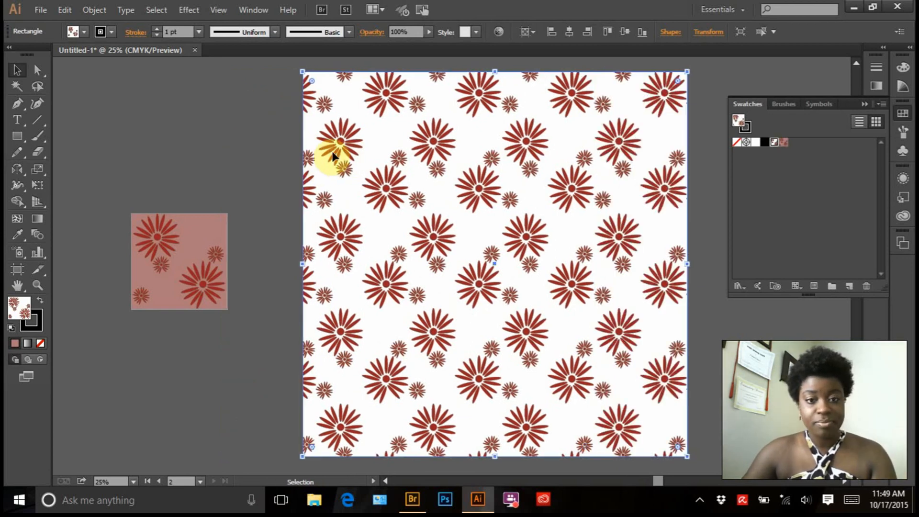
# Step: Fill the 32 inch rectangle with the flower pattern swatch that has the pink background
pyautogui.click(782, 144)
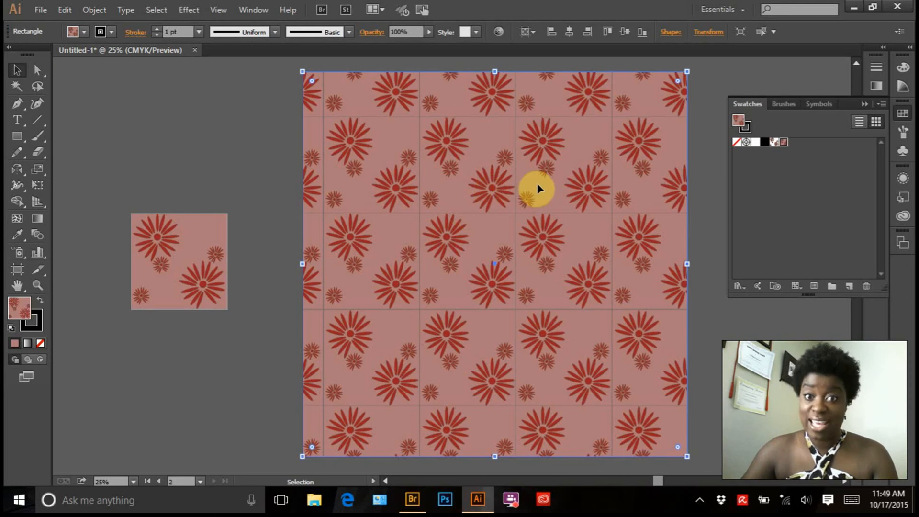
# Step: Remove the stroke from the pink background rectangle of the small flower tile, and deselect it
pyautogui.click(30, 321)
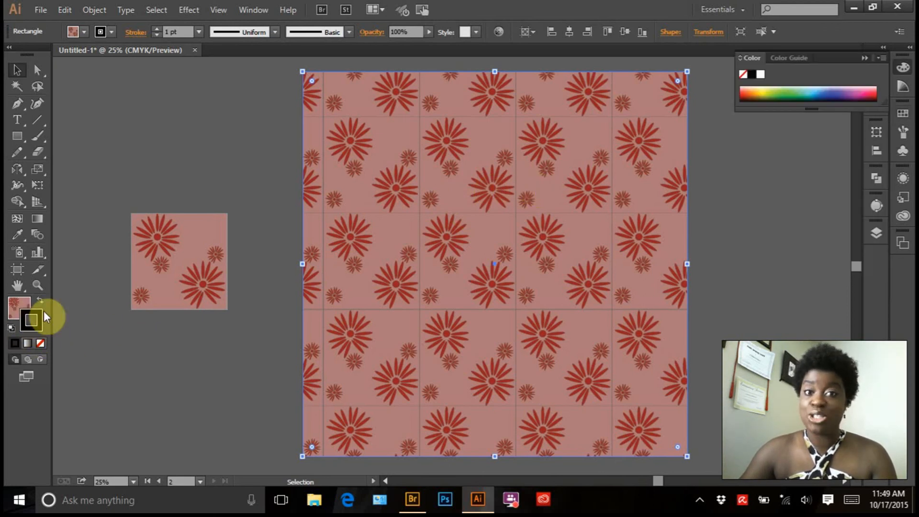
pyautogui.click(193, 234)
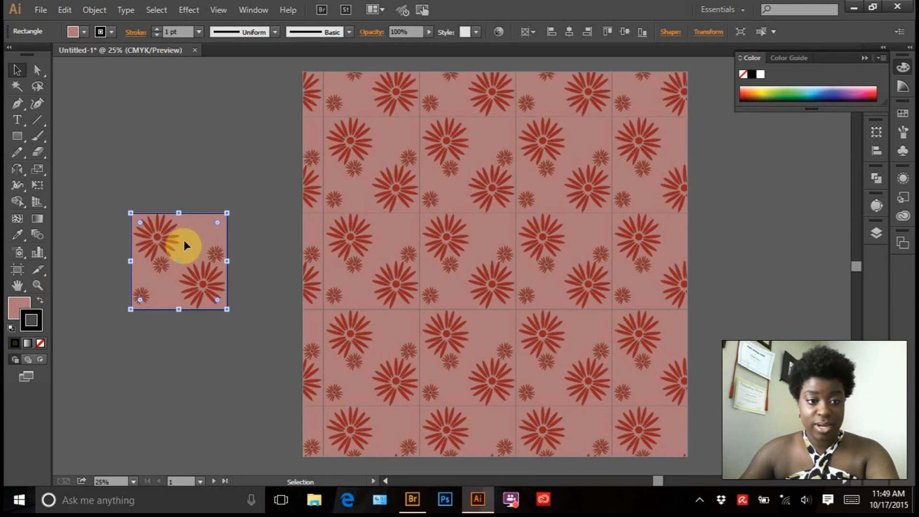
pyautogui.click(42, 342)
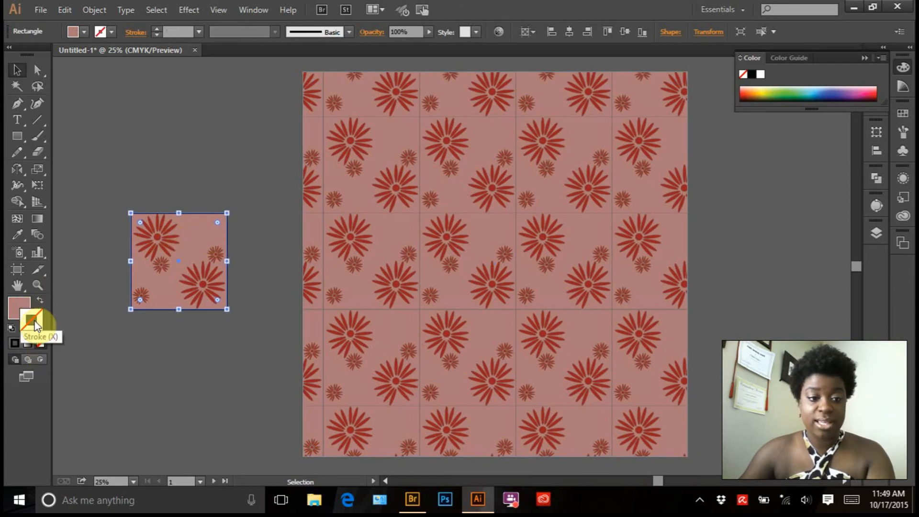
pyautogui.click(85, 230)
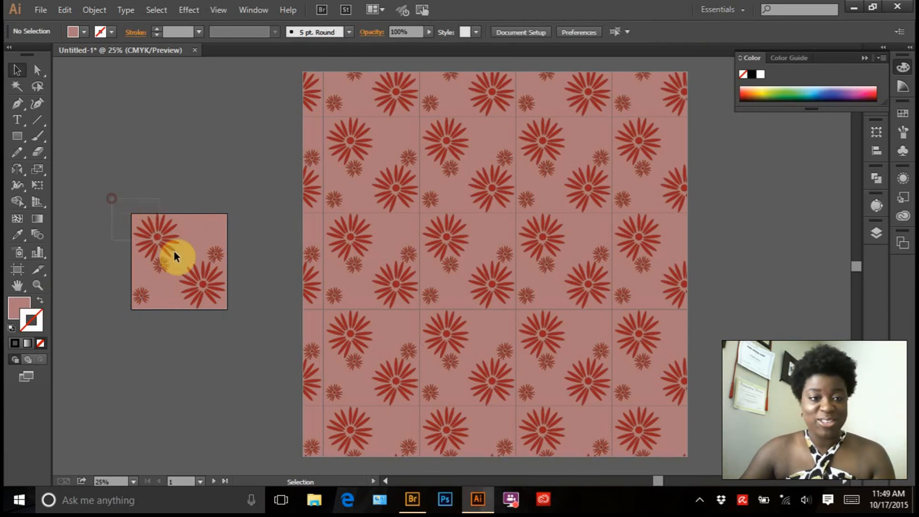
# Step: Select the whole small flower tile and save it as another pattern swatch
pyautogui.moveTo(174, 251); pyautogui.dragTo(248, 303)
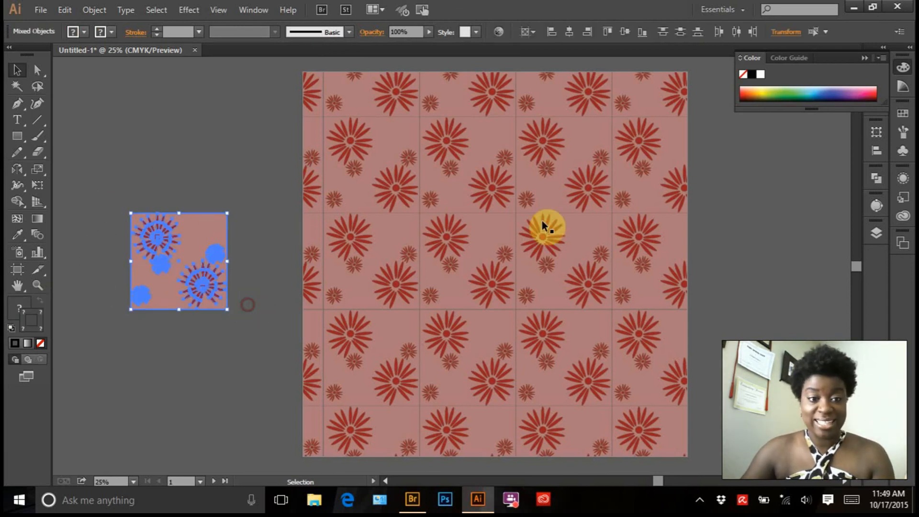
pyautogui.click(903, 115)
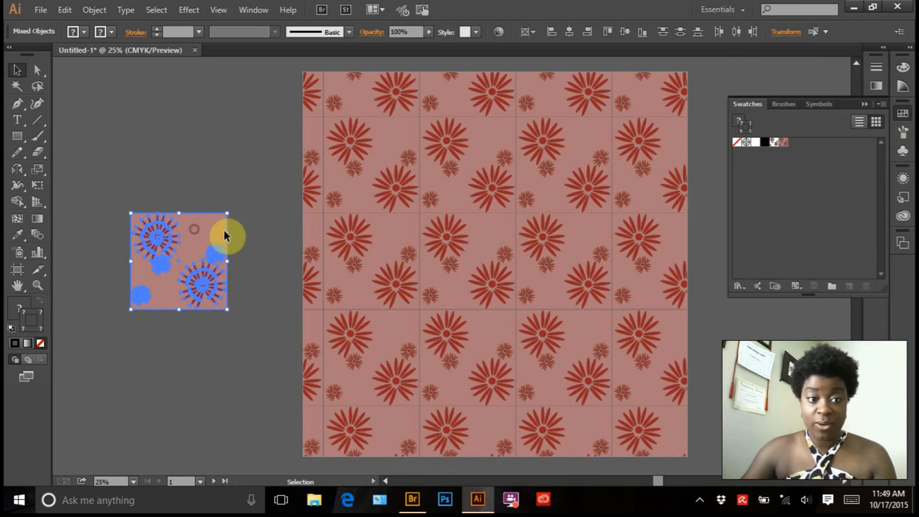
pyautogui.moveTo(224, 234); pyautogui.dragTo(810, 160)
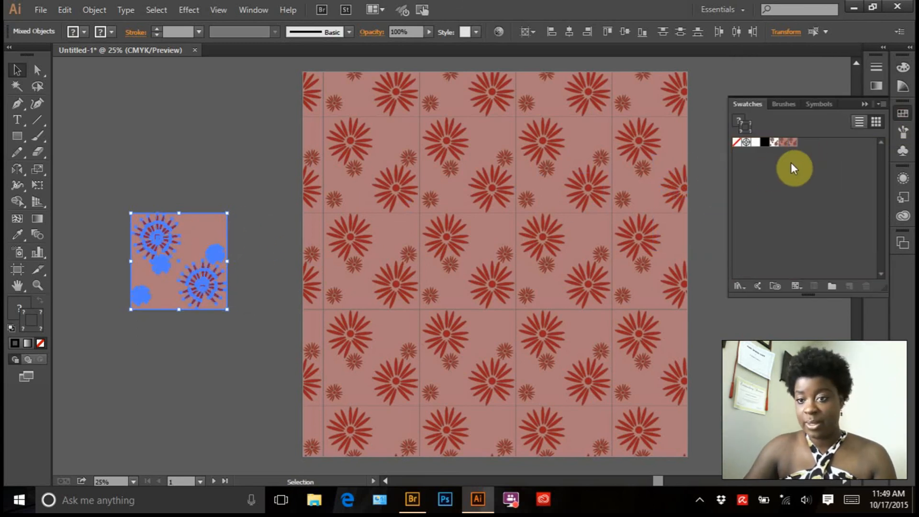
# Step: Apply the newly saved pattern swatch to the stroke of the 32 inch rectangle, and examine the seams between the tiles
pyautogui.click(540, 192)
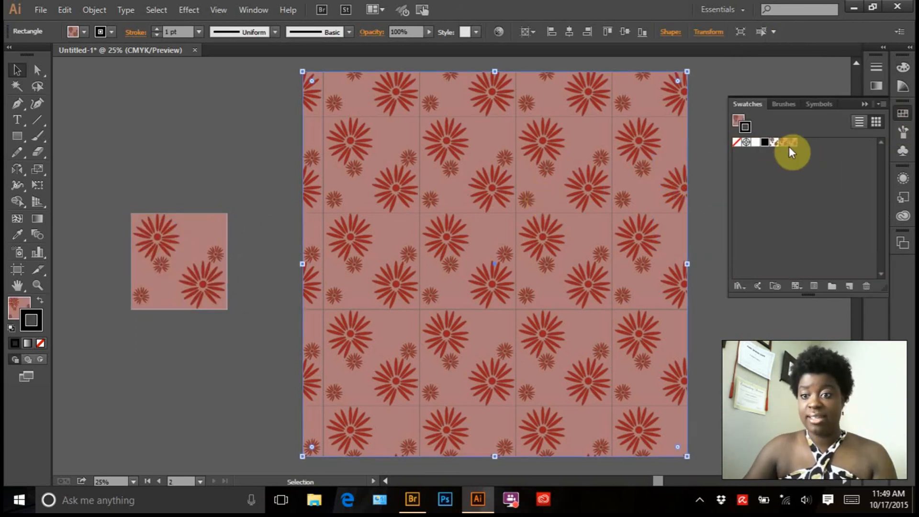
pyautogui.click(791, 144)
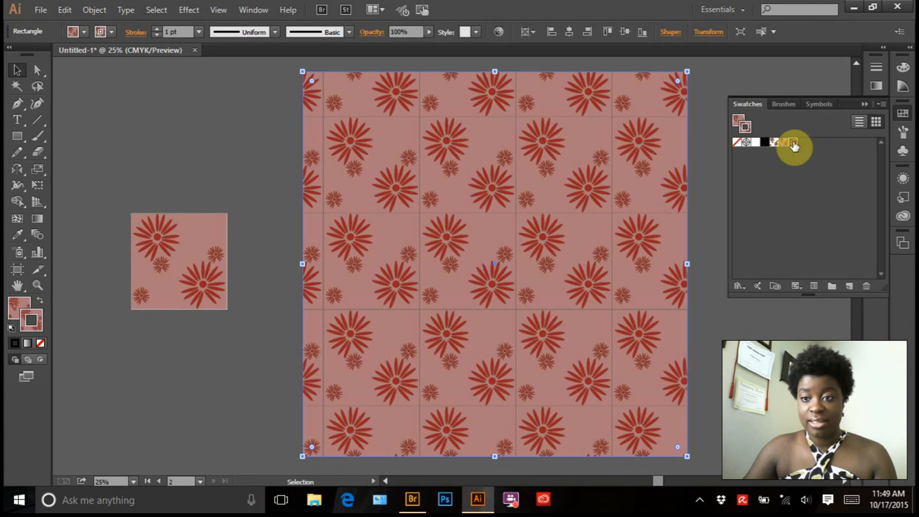
pyautogui.click(38, 285)
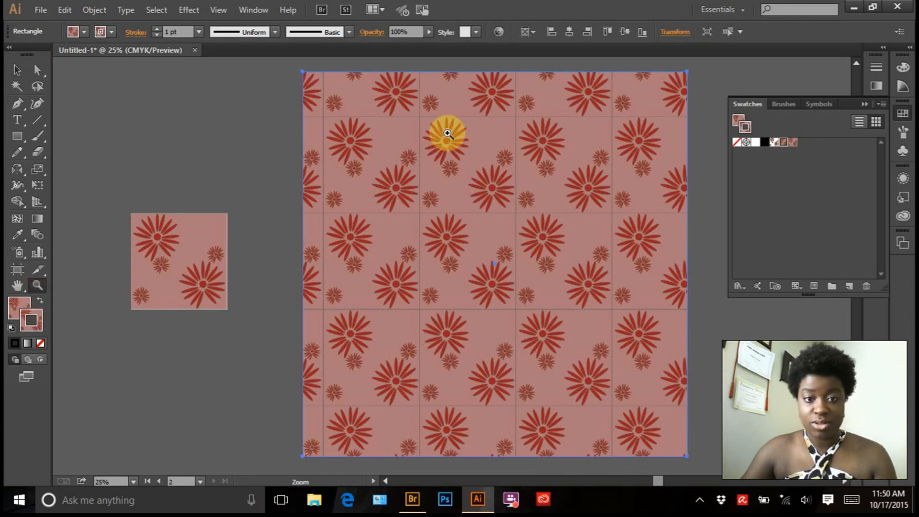
pyautogui.click(533, 191)
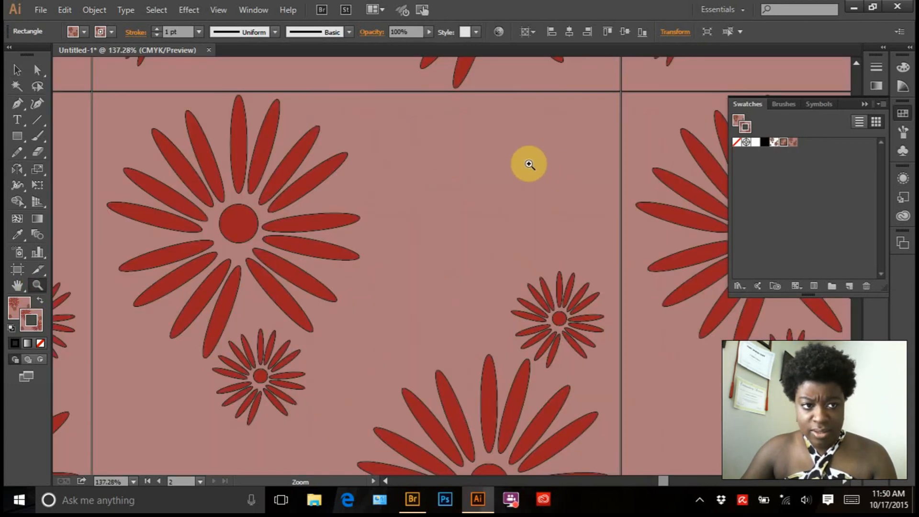
pyautogui.hotkey('ctrl', '1')
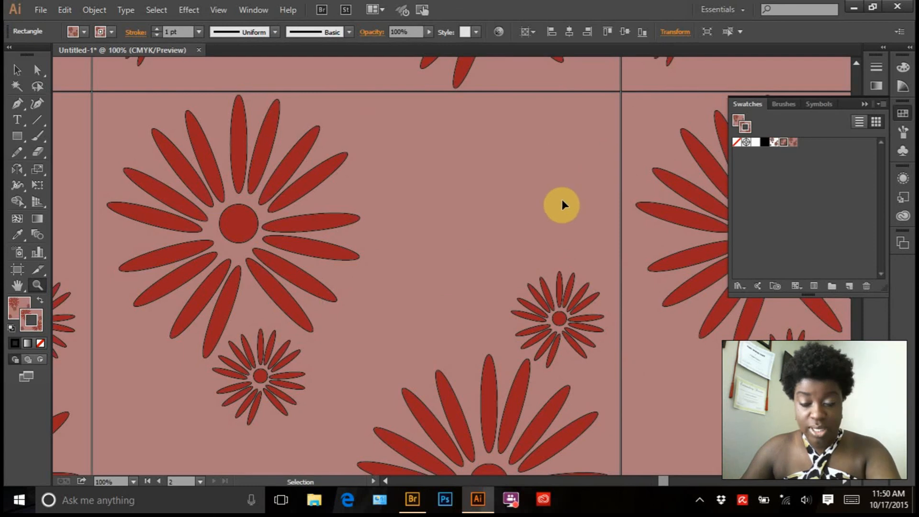
# Step: Select the whole small flower tile with its pink background and save it as a new pattern swatch
pyautogui.hotkey('ctrl', '-')
pyautogui.hotkey('ctrl', '-')
pyautogui.hotkey('ctrl', '-')
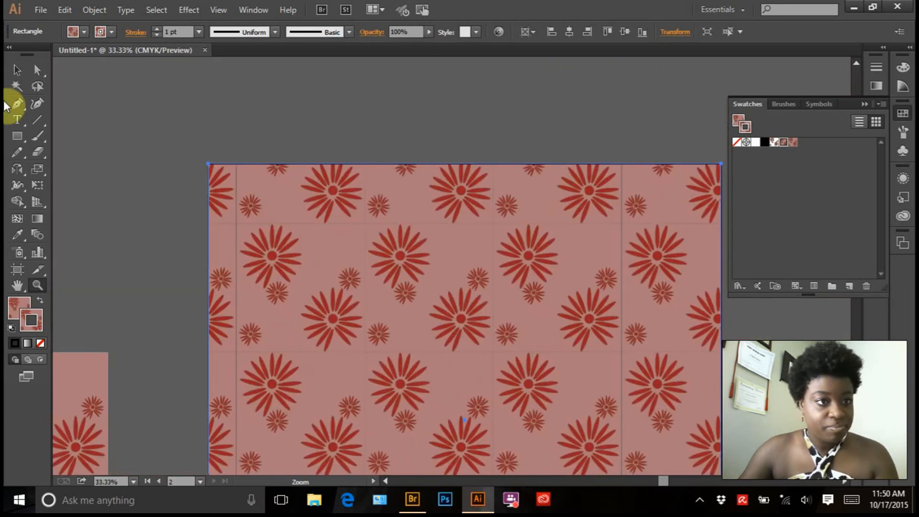
pyautogui.click(17, 70)
pyautogui.click(115, 245)
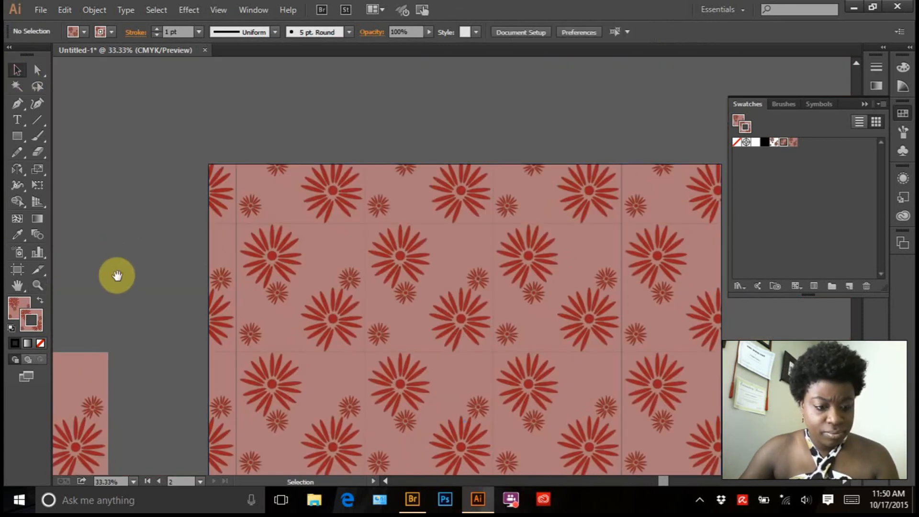
pyautogui.moveTo(119, 273); pyautogui.dragTo(318, 189)
pyautogui.click(257, 287)
pyautogui.moveTo(155, 232); pyautogui.dragTo(355, 363)
pyautogui.moveTo(265, 290); pyautogui.dragTo(806, 174)
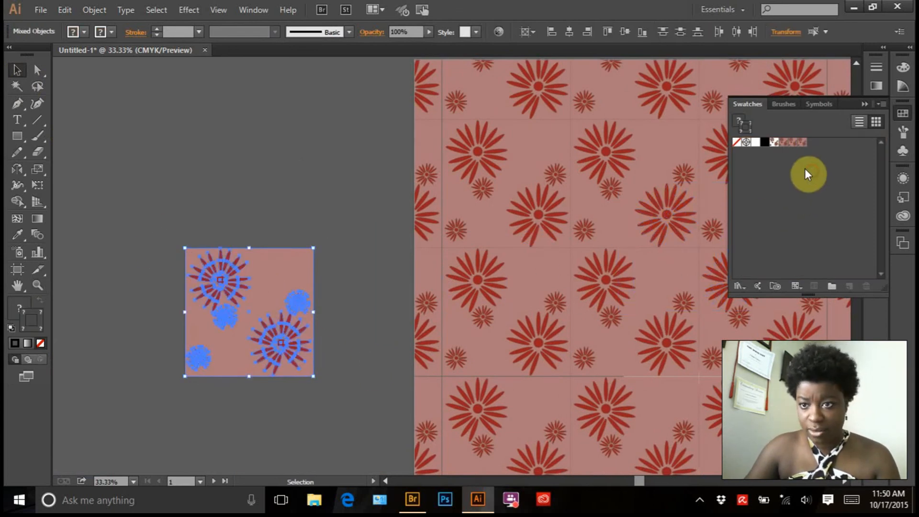
# Step: Remove the stroke from the 32 inch rectangle
pyautogui.click(585, 199)
pyautogui.click(34, 328)
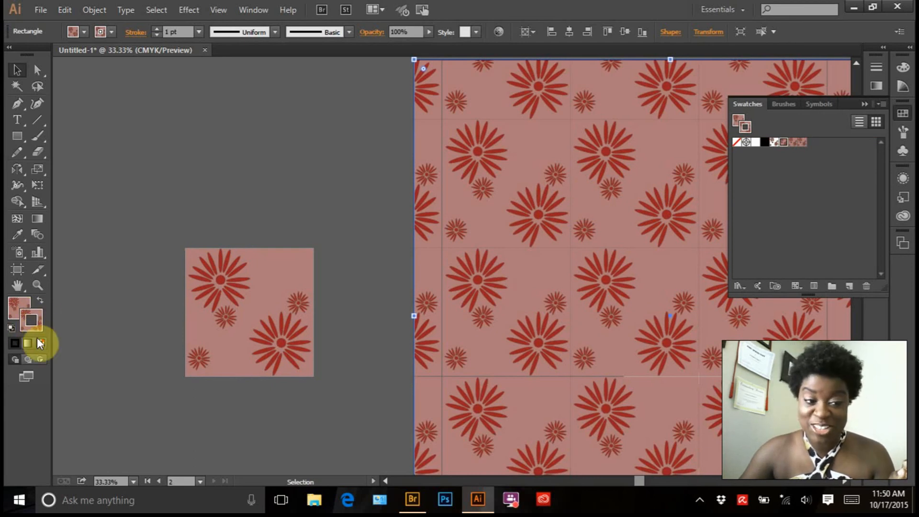
pyautogui.click(41, 344)
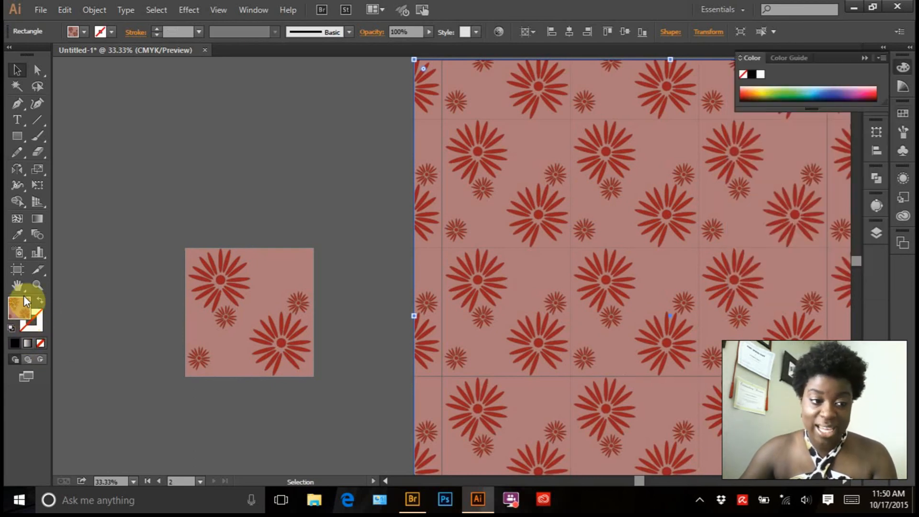
# Step: Fill the 32 inch rectangle with the most recently saved pink flower pattern swatch
pyautogui.click(903, 116)
pyautogui.click(902, 117)
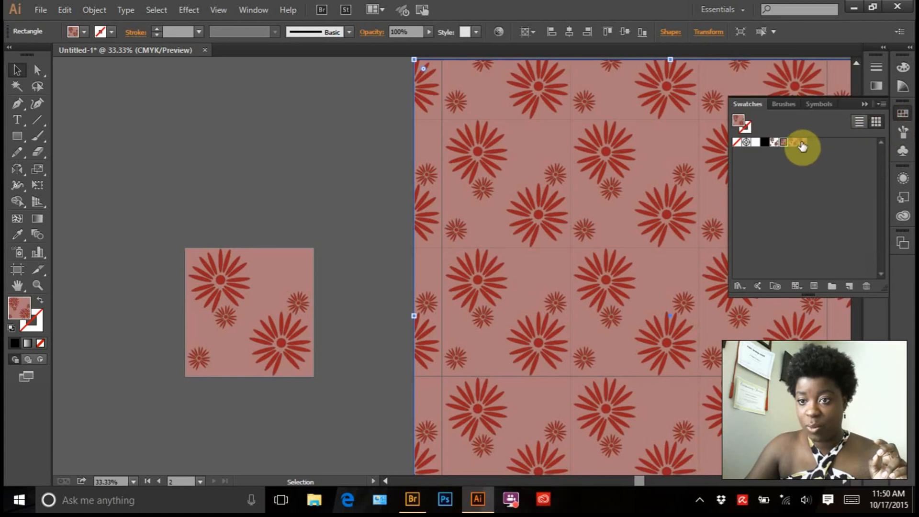
pyautogui.click(802, 144)
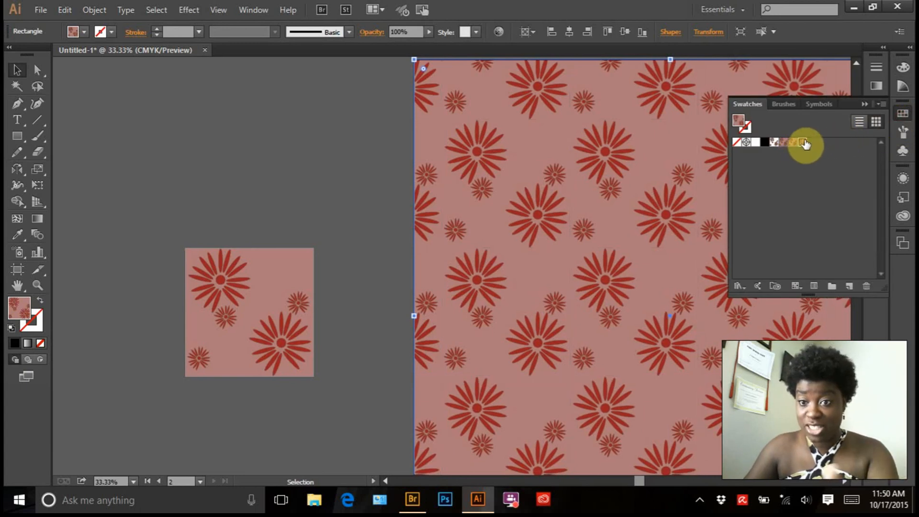
# Step: Inspect the tile seams on the large rectangle up close and delete New Pattern Swatch 3
pyautogui.click(38, 286)
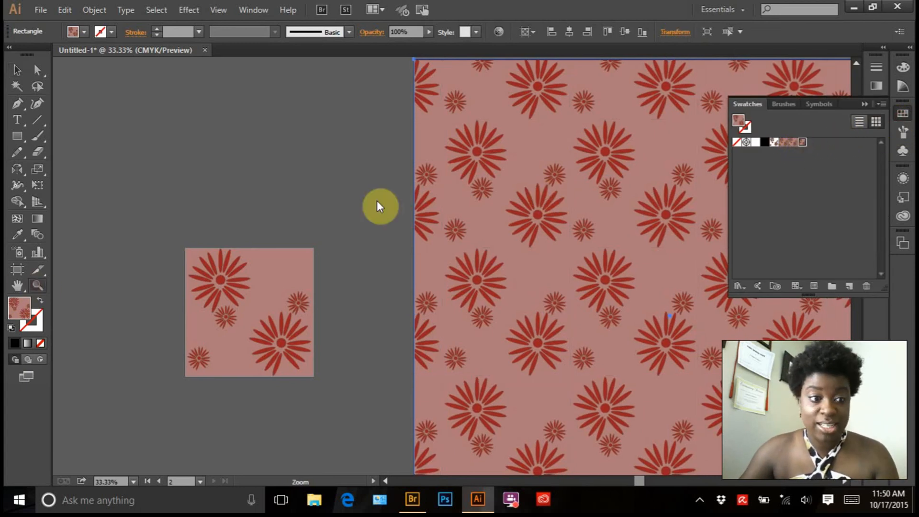
pyautogui.click(617, 331)
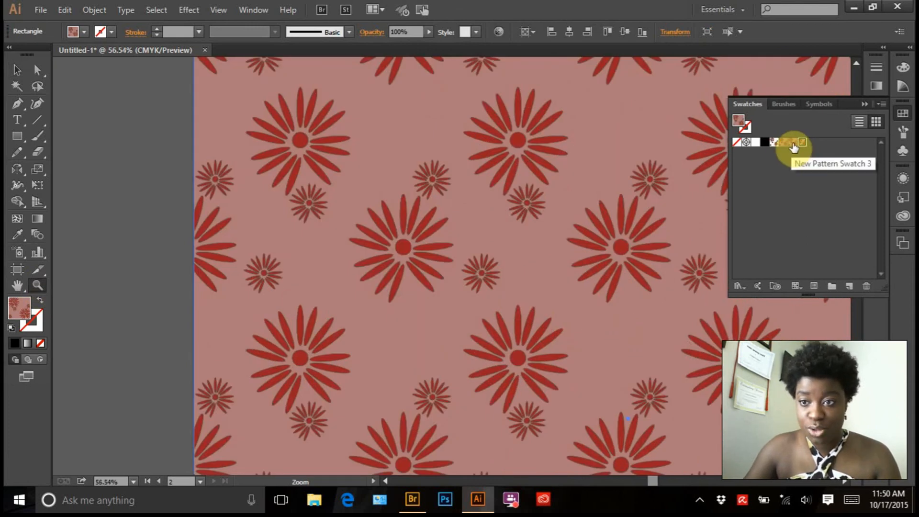
pyautogui.moveTo(794, 143); pyautogui.dragTo(867, 286)
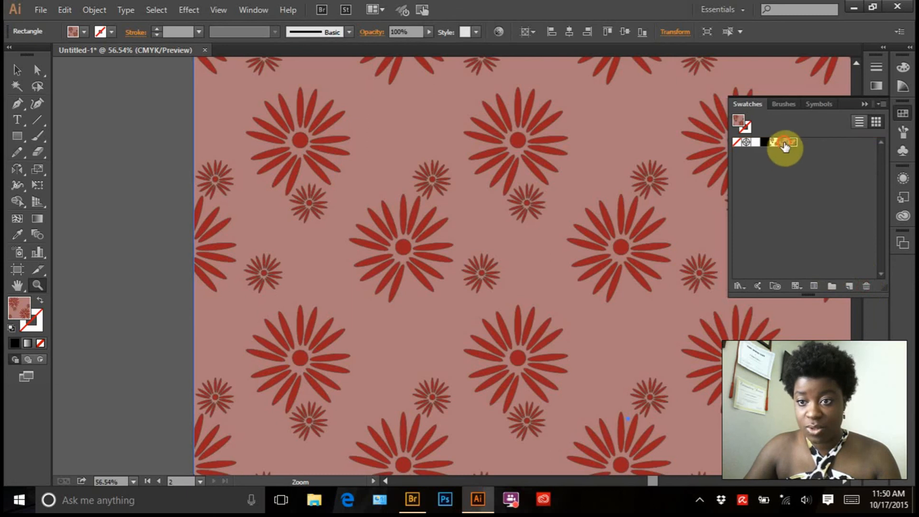
# Step: Try the older pink flower swatch on the large rectangle for comparison, and return the fill to New Pattern Swatch 4
pyautogui.click(784, 143)
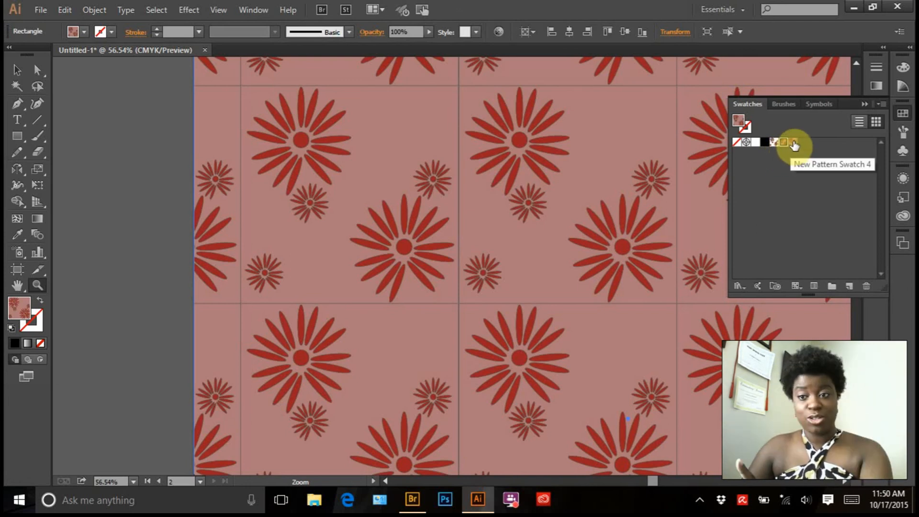
pyautogui.click(793, 143)
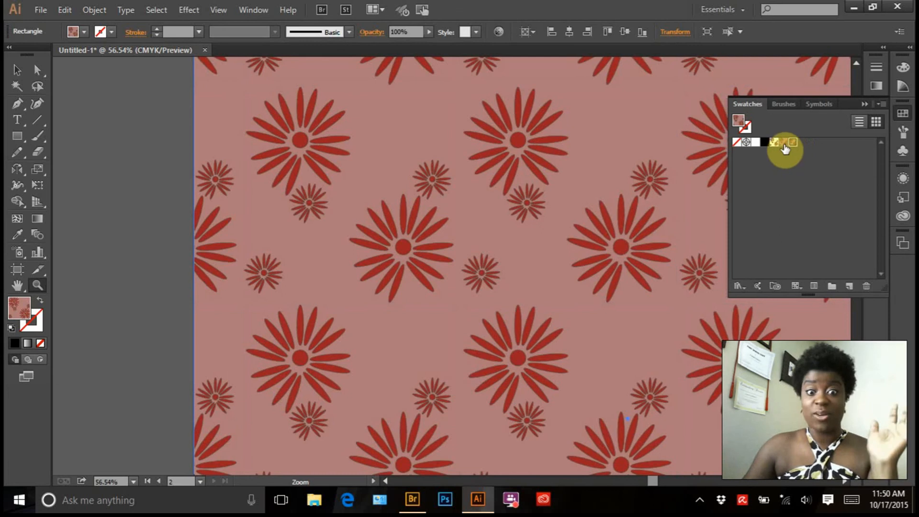
pyautogui.hotkey('ctrl', '-')
pyautogui.hotkey('ctrl', '-')
pyautogui.hotkey('ctrl', '-')
pyautogui.hotkey('ctrl', '-')
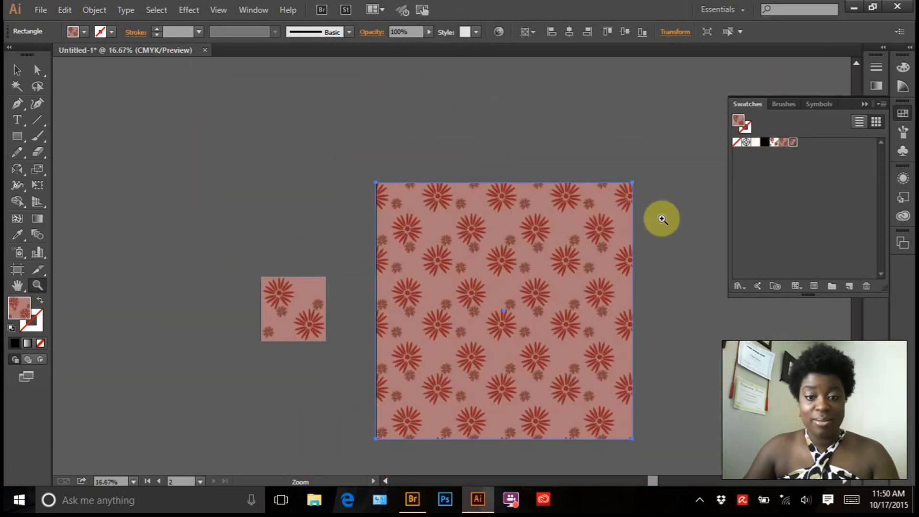
pyautogui.moveTo(562, 287); pyautogui.dragTo(560, 214)
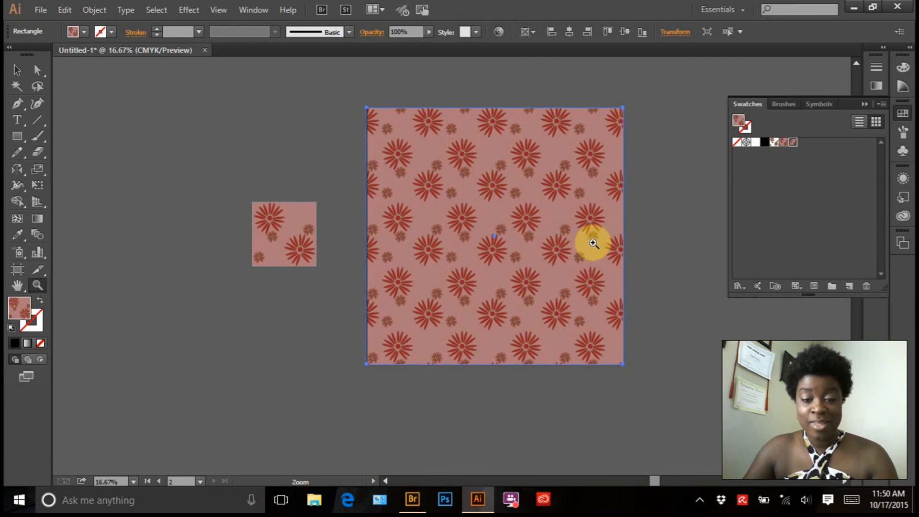
# Step: Try moving the pink patterned rectangle off its artboard, and undo the move
pyautogui.click(17, 70)
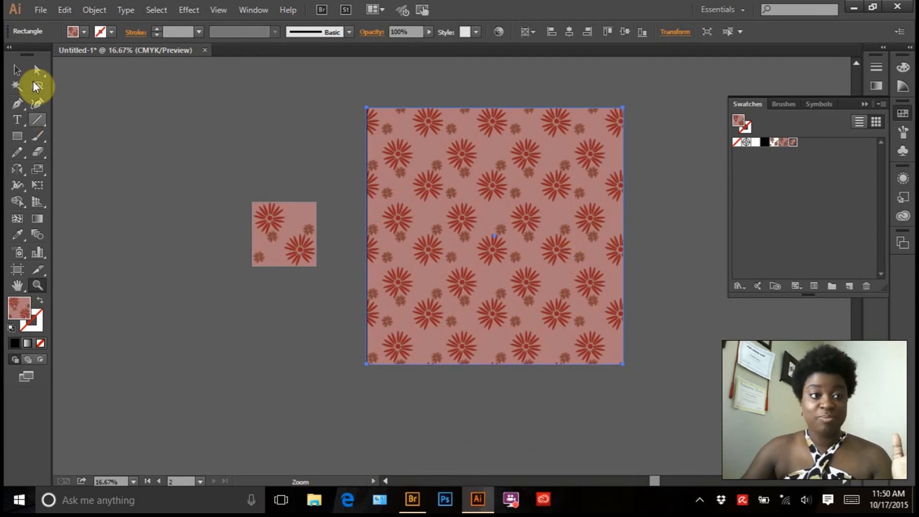
pyautogui.moveTo(427, 150); pyautogui.dragTo(335, 149)
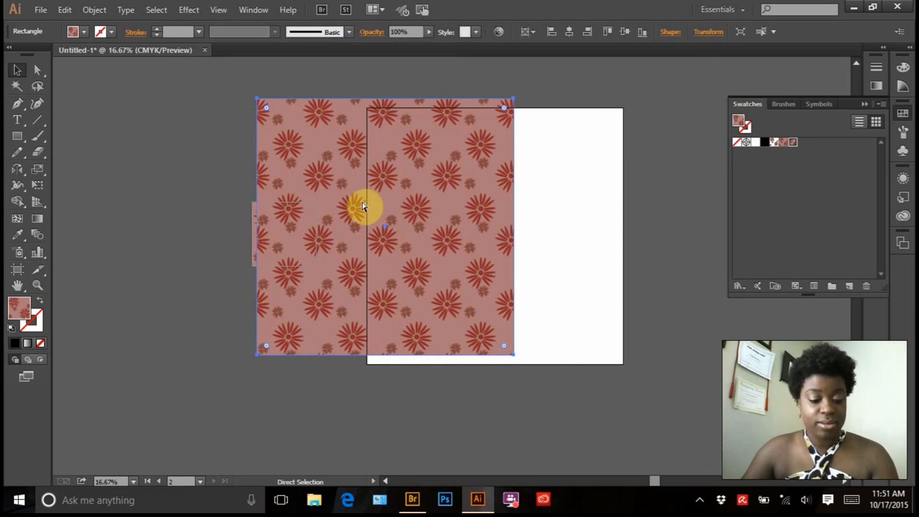
pyautogui.hotkey('ctrl', 'z')
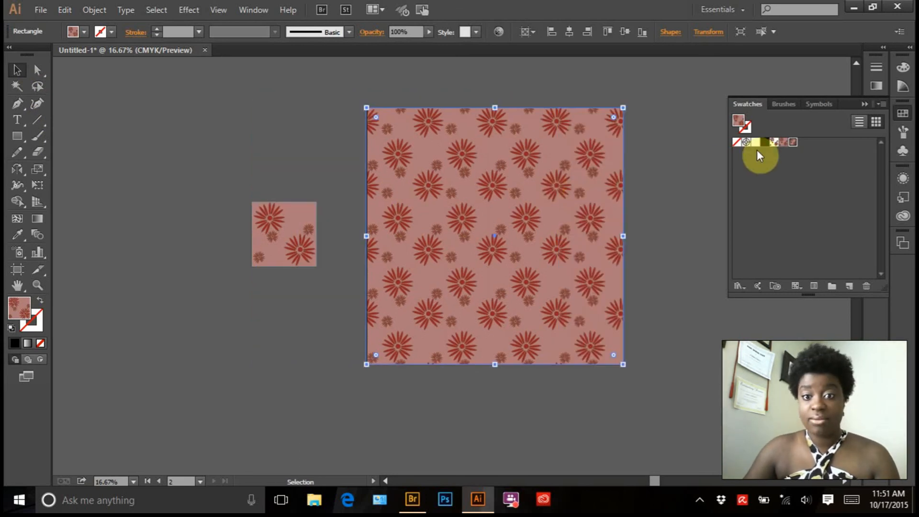
# Step: Fill the 32 inch rectangle with the flower swatch that has no background, and test its transparency with a move that is undone
pyautogui.click(774, 143)
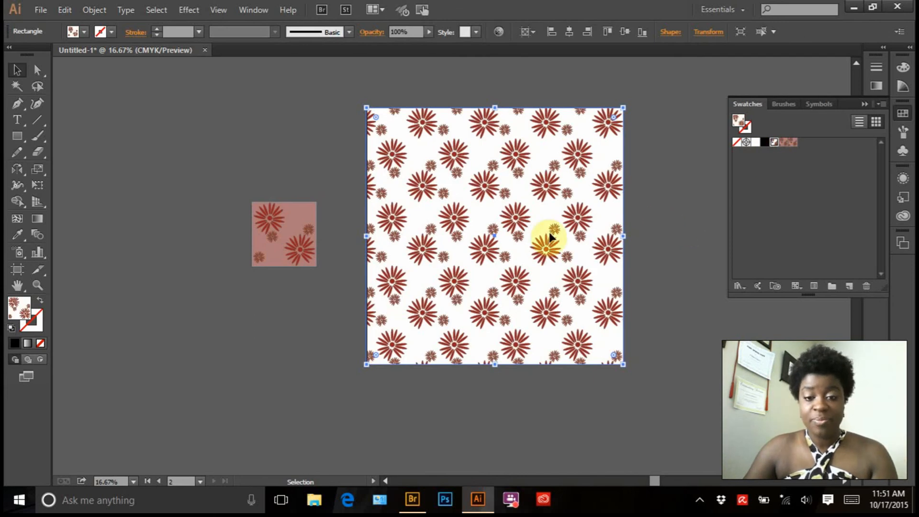
pyautogui.moveTo(540, 261); pyautogui.dragTo(427, 367)
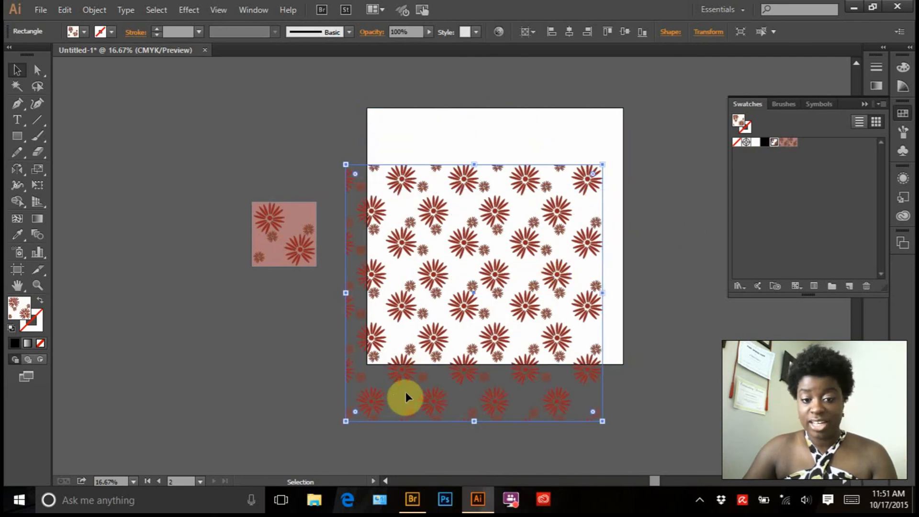
pyautogui.press('Up')
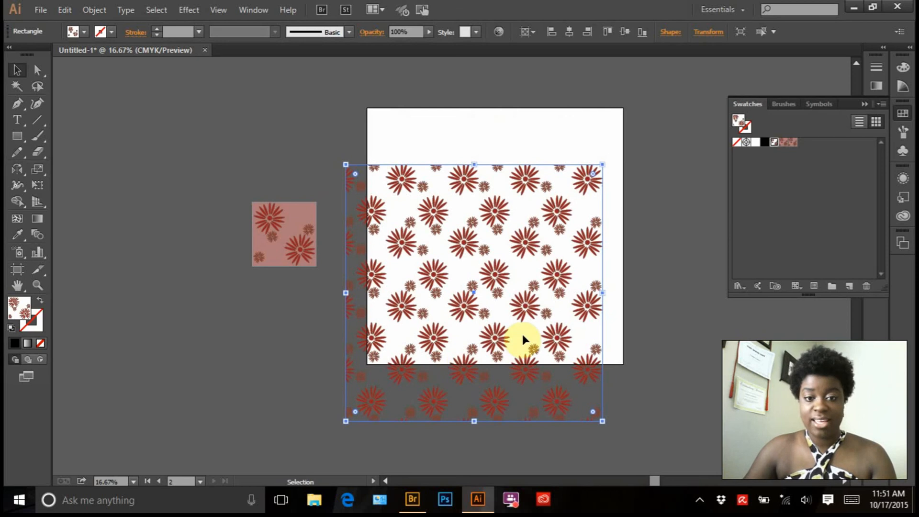
pyautogui.hotkey('ctrl', 'z')
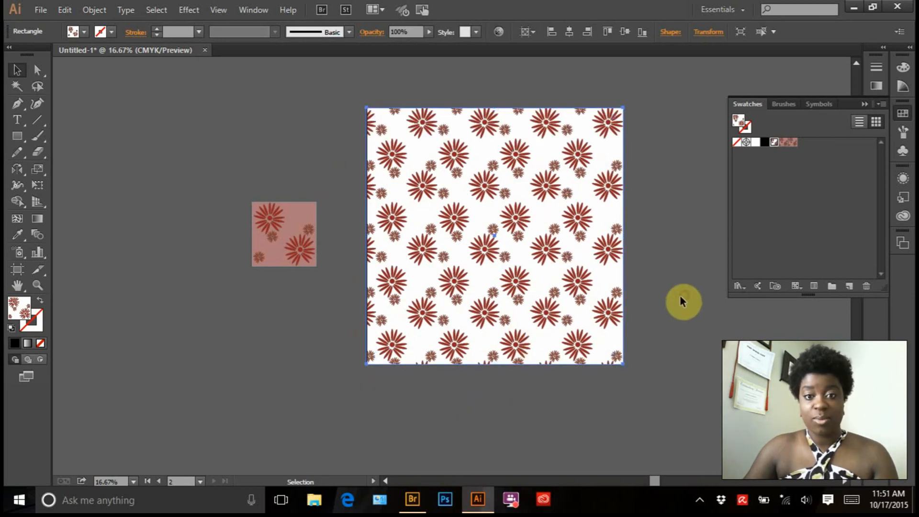
# Step: Collapse the swatches, try shifting the transparent flower rectangle partly beyond the artboard, and undo the shift
pyautogui.click(676, 303)
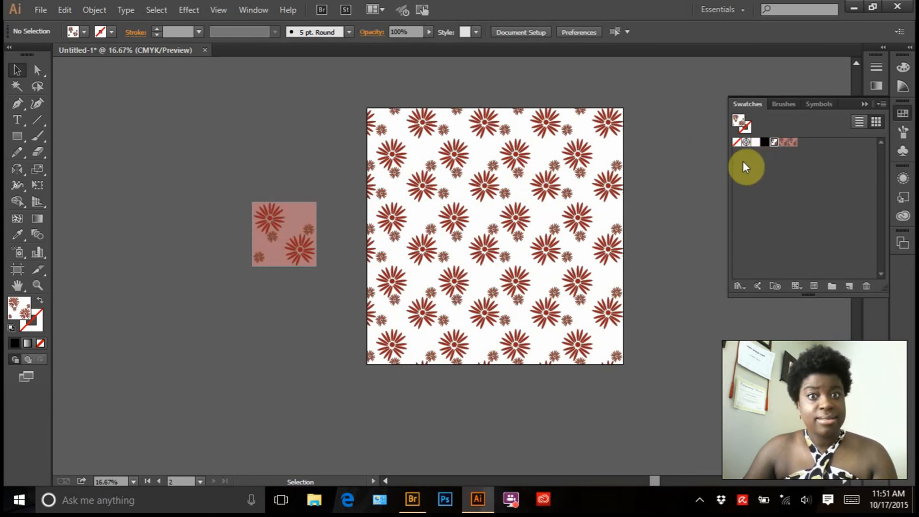
pyautogui.click(866, 105)
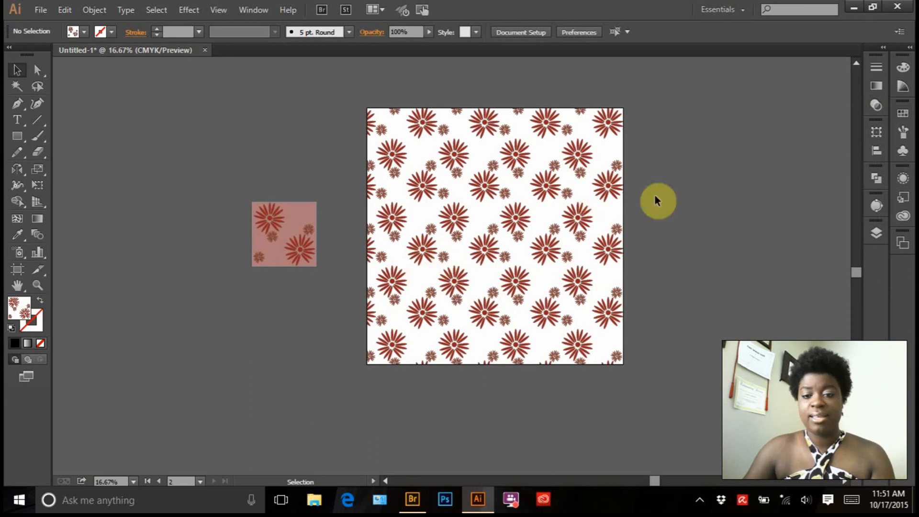
pyautogui.moveTo(547, 248); pyautogui.dragTo(637, 256)
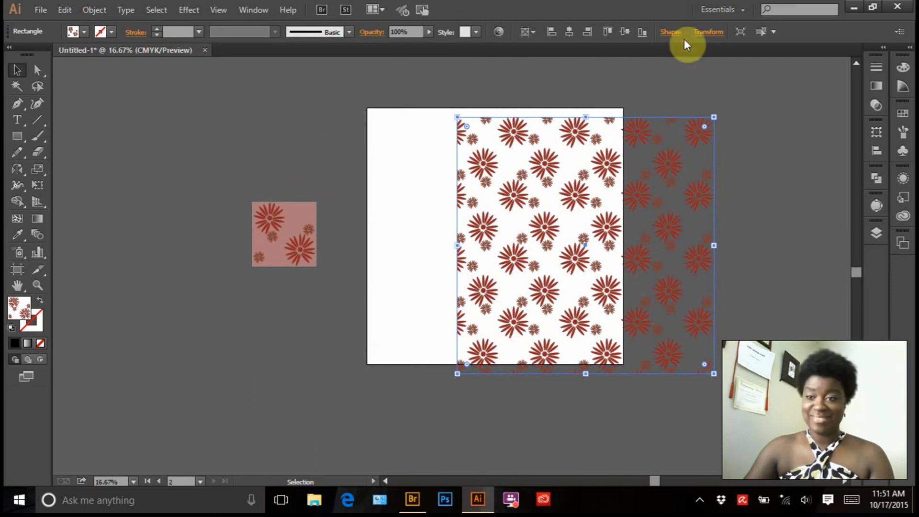
pyautogui.hotkey('ctrl', 'z')
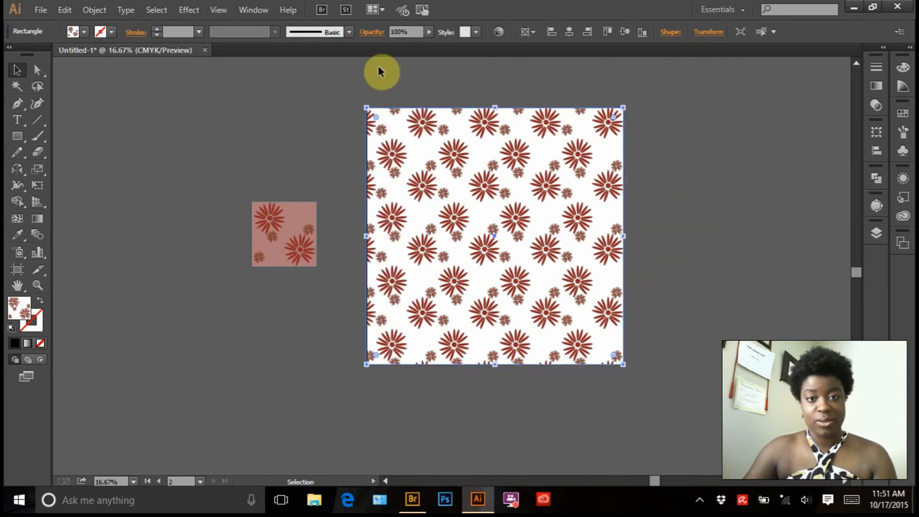
# Step: Close the document without saving its changes and switch to Adobe Bridge
pyautogui.click(205, 51)
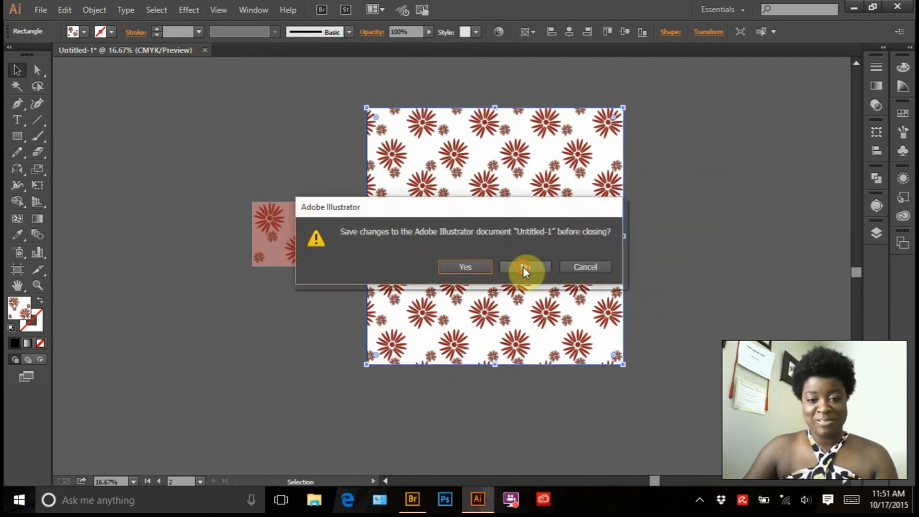
pyautogui.press('Escape')
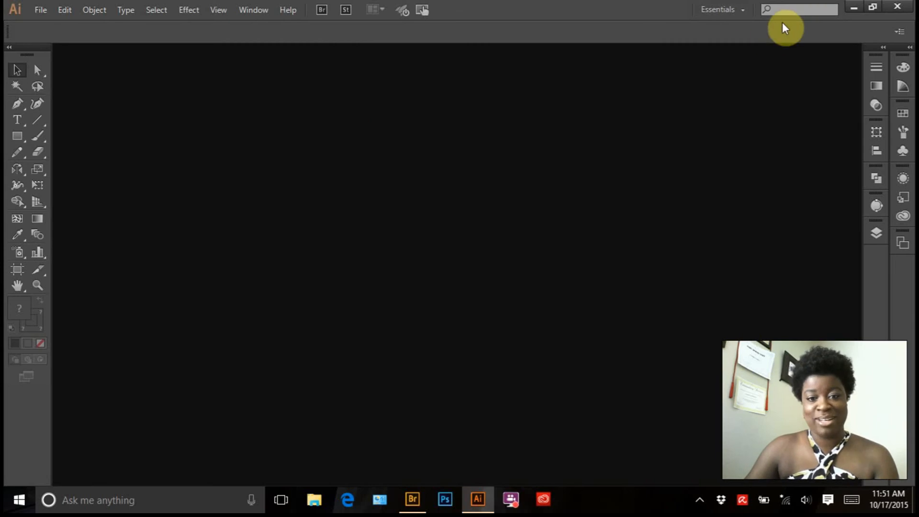
pyautogui.click(855, 9)
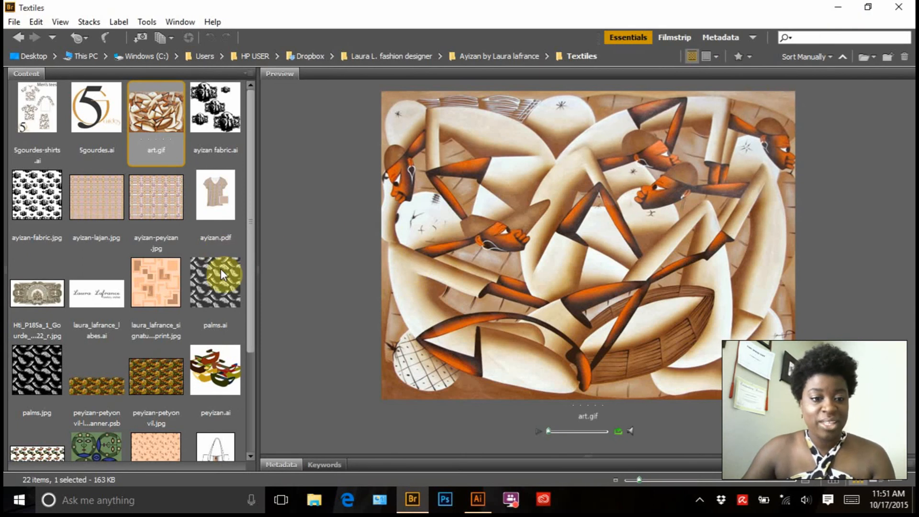
# Step: Preview palms.ai, Prints.ai, Prints.jpg and purse 1.jpg in the Textiles folder, examining the print's repeat up close and its use on the purse
pyautogui.click(239, 283)
pyautogui.moveTo(250, 306); pyautogui.dragTo(245, 411)
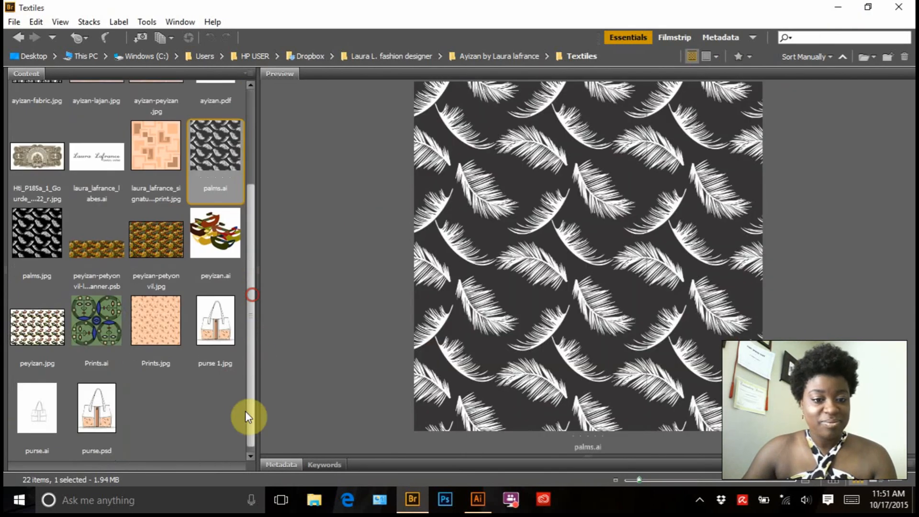
pyautogui.click(104, 316)
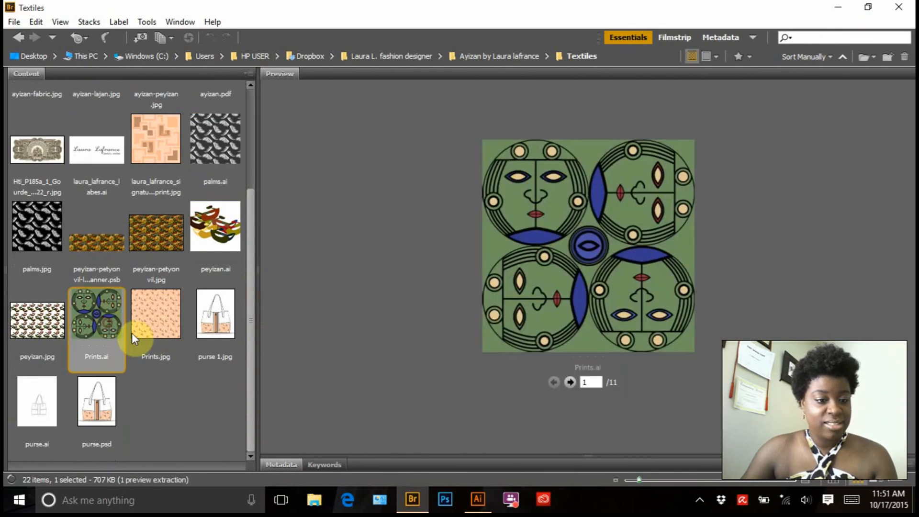
pyautogui.click(171, 324)
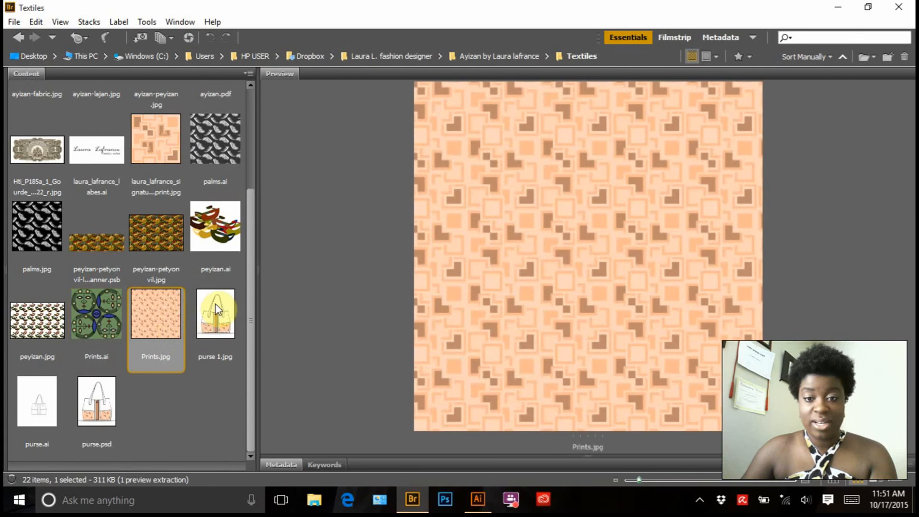
pyautogui.click(544, 206)
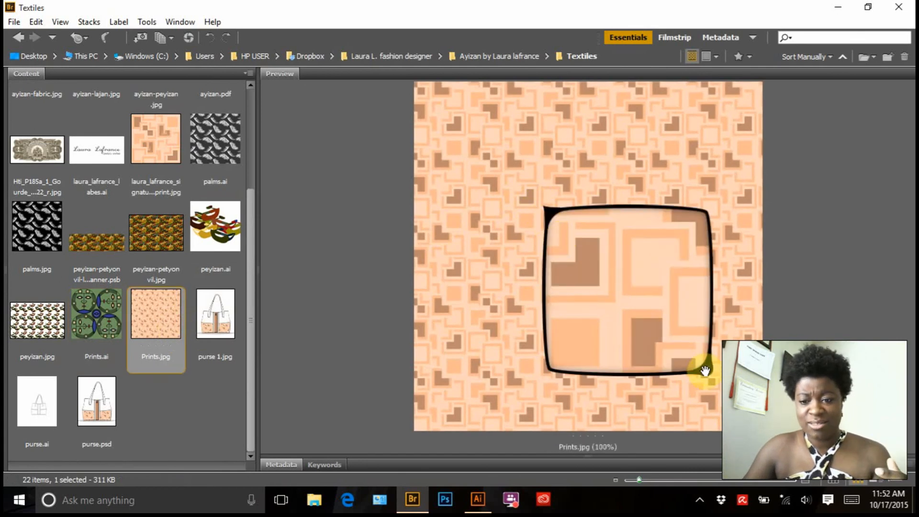
pyautogui.click(705, 370)
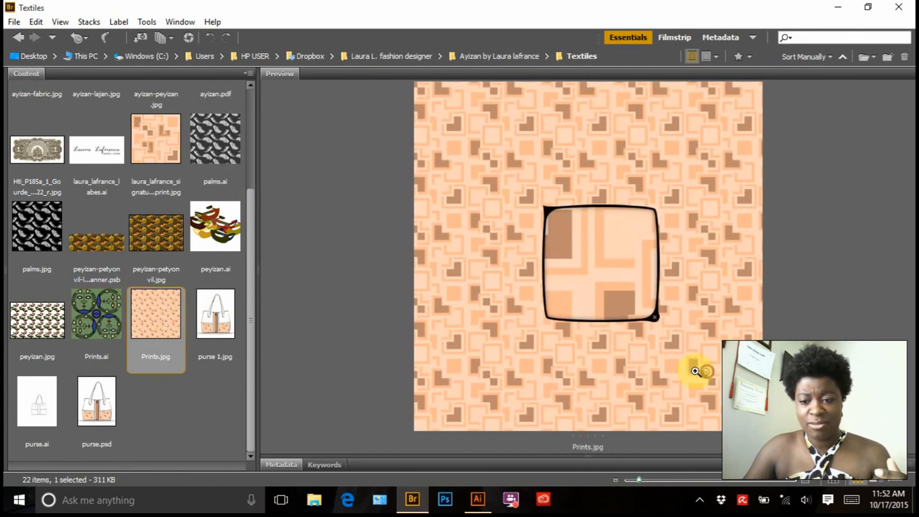
pyautogui.click(211, 318)
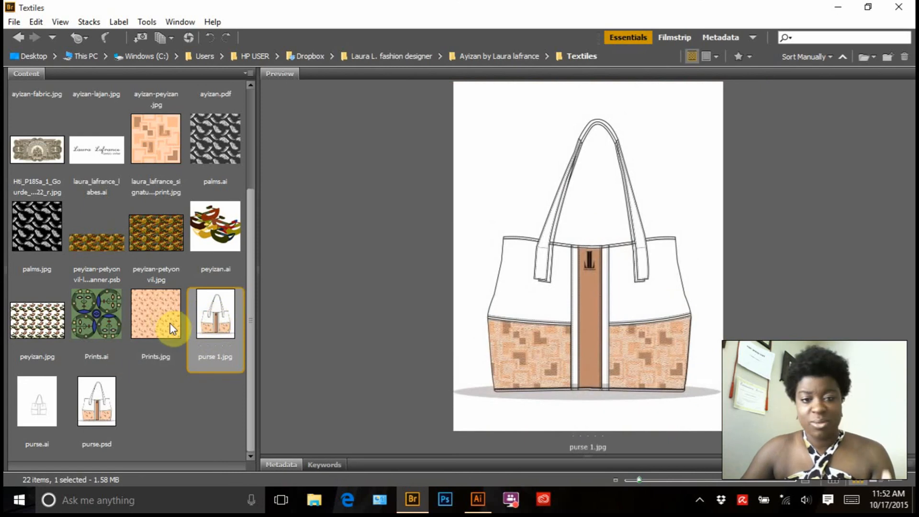
pyautogui.click(156, 327)
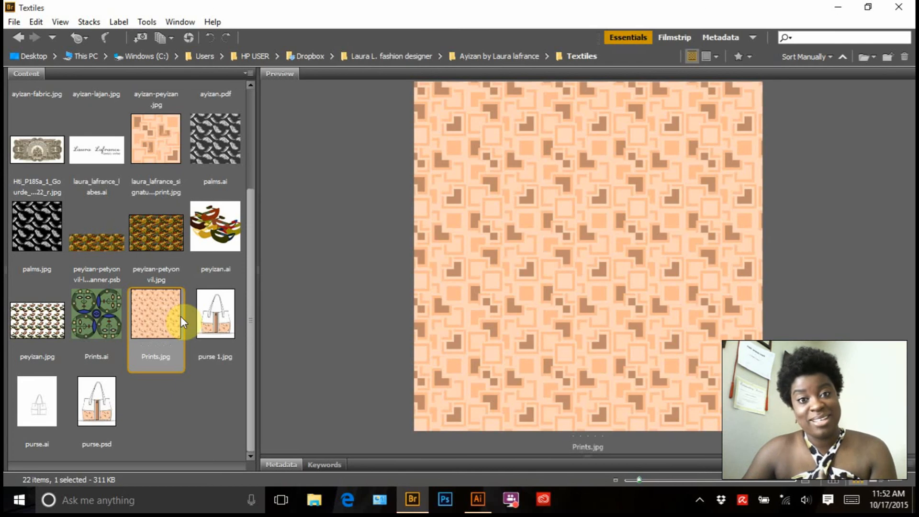
pyautogui.click(838, 7)
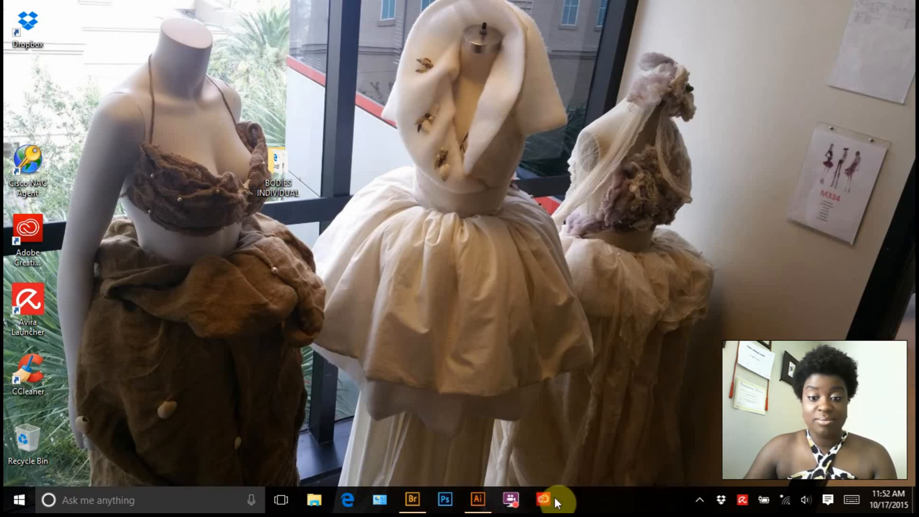
pyautogui.click(698, 501)
pyautogui.rightClick(686, 475)
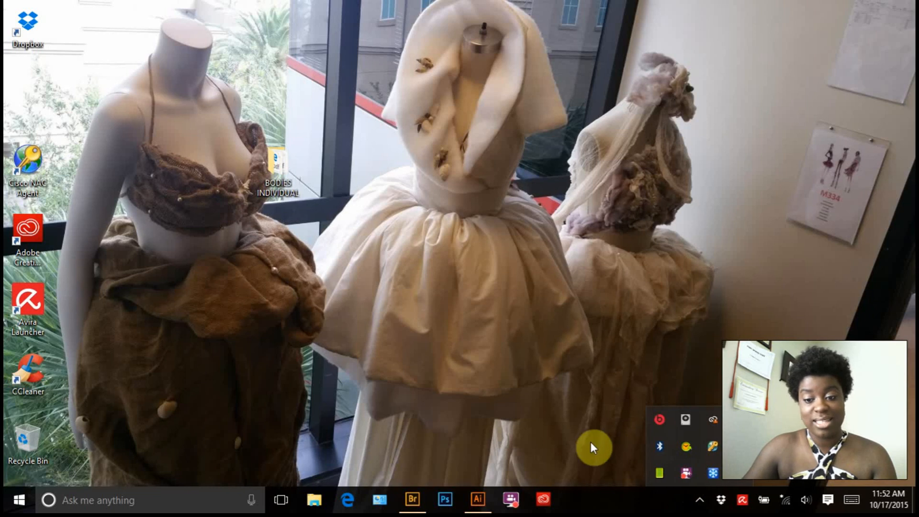